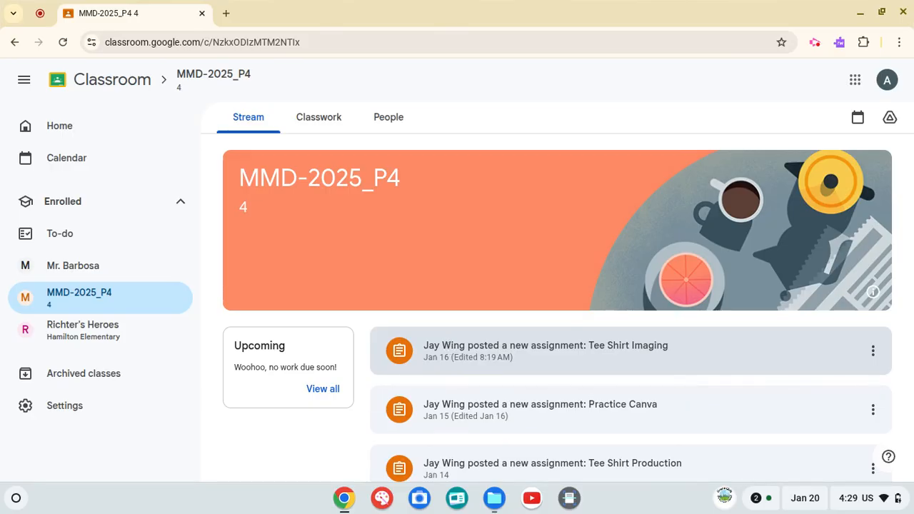
# - Open the Tee Shirt Imaging assignment from the MMD-2025_P4 class stream and find its attached files
pyautogui.click(451, 350)
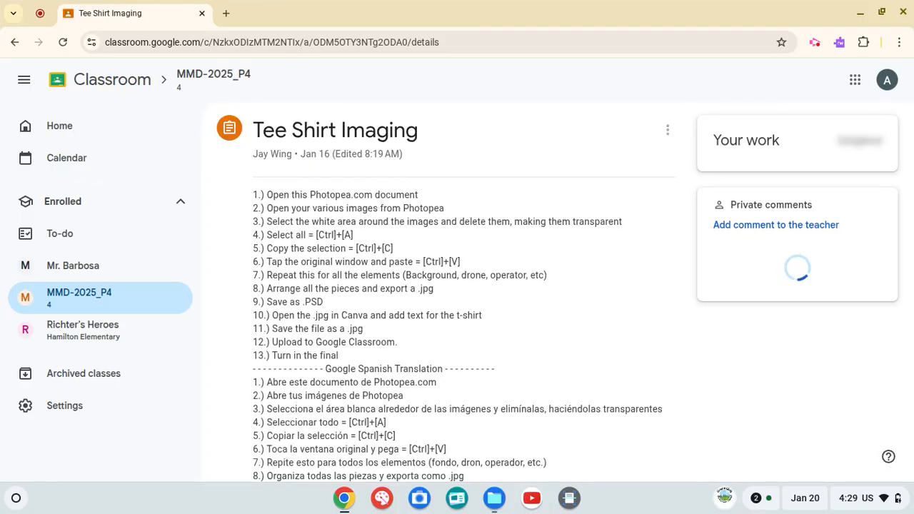
pyautogui.scroll(-5, 457, 285)
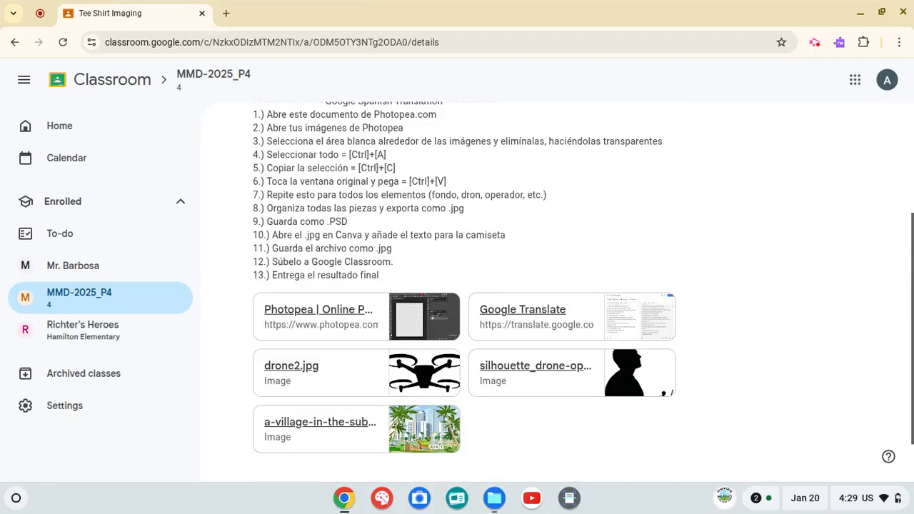
pyautogui.scroll(-1, 453, 350)
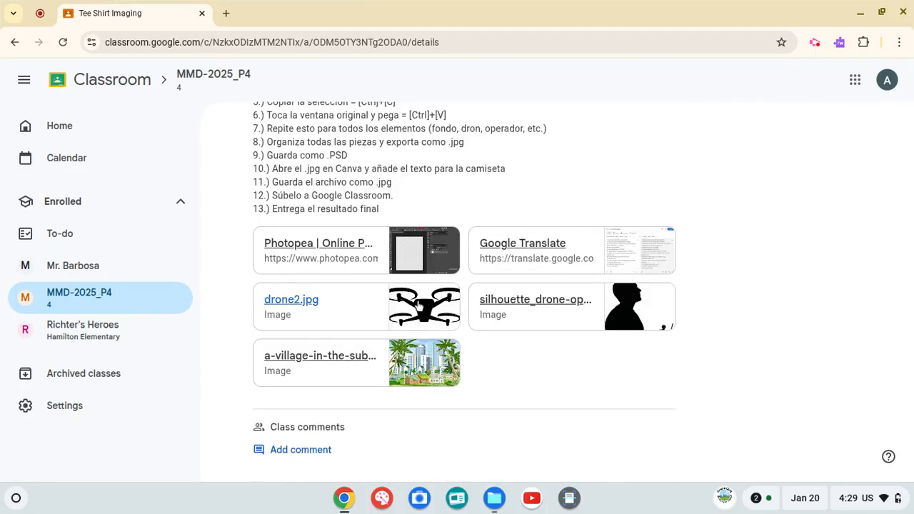
# - Download the attached village cityscape image through its own Drive page and return to the assignment
pyautogui.click(418, 362)
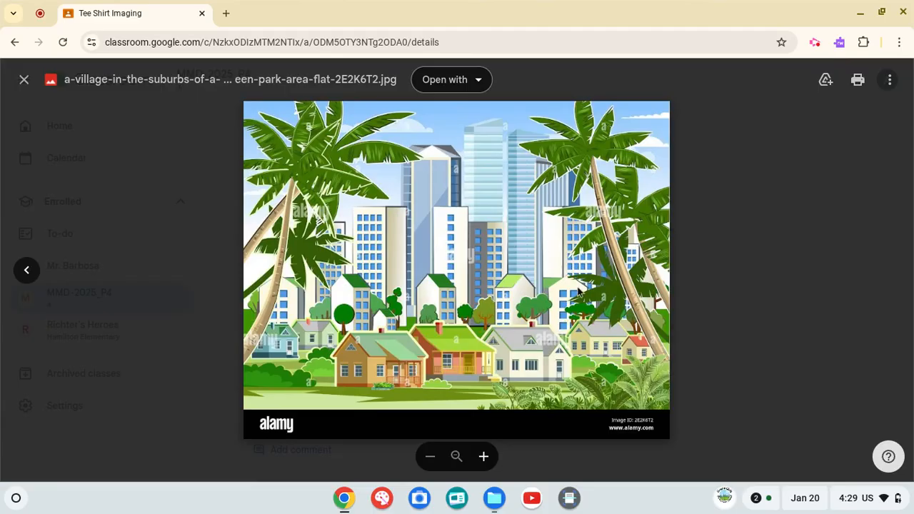
pyautogui.click(890, 81)
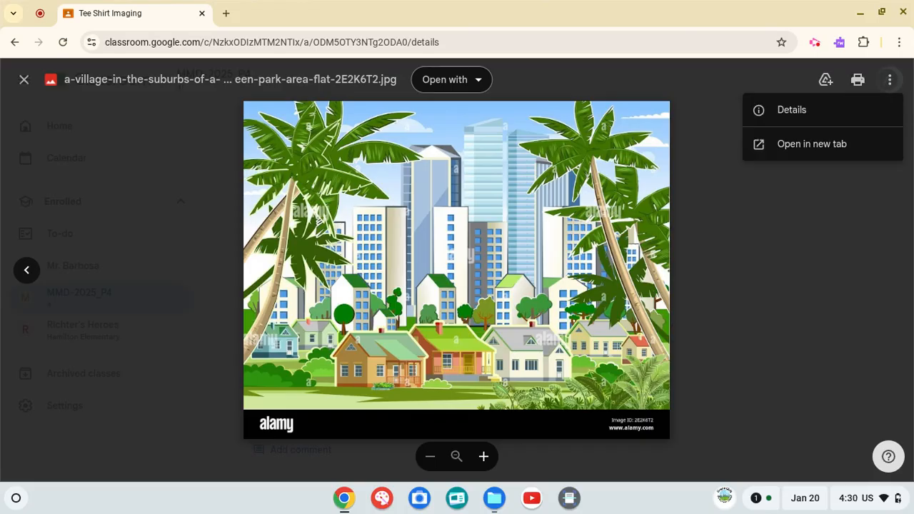
pyautogui.click(842, 146)
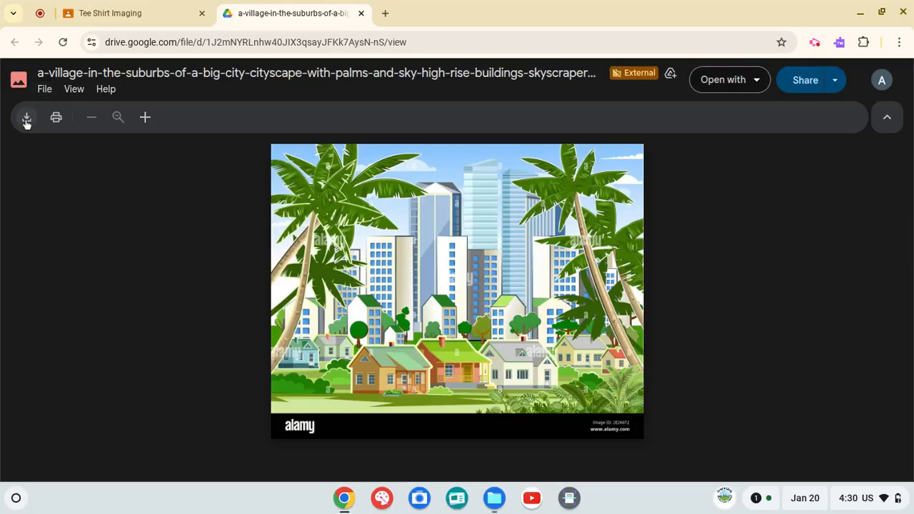
pyautogui.click(27, 120)
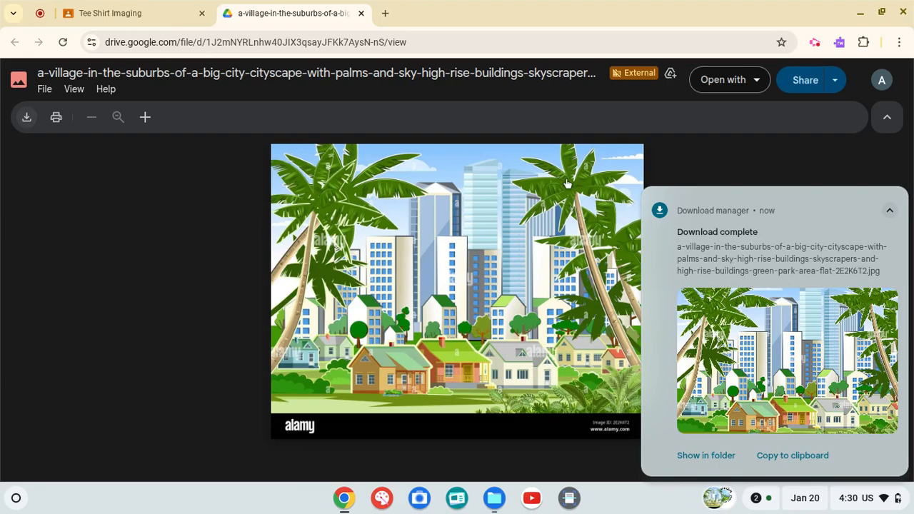
pyautogui.click(362, 13)
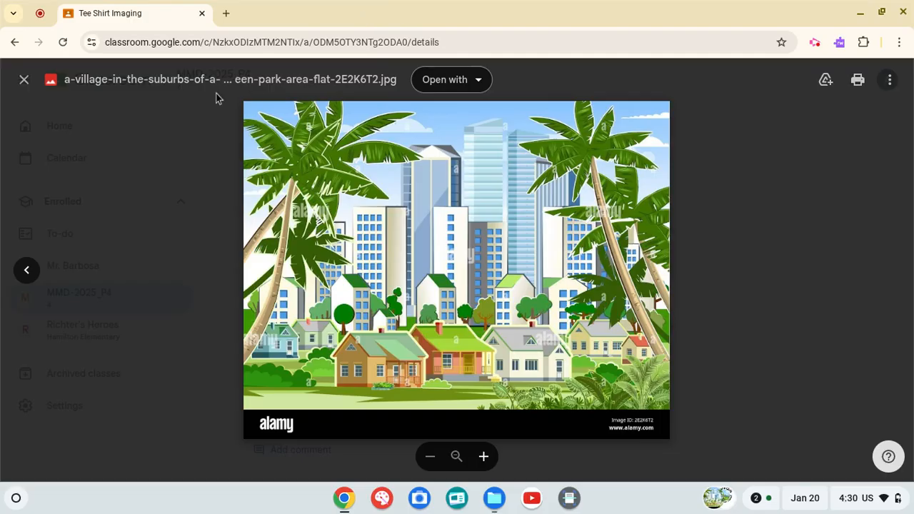
pyautogui.click(23, 80)
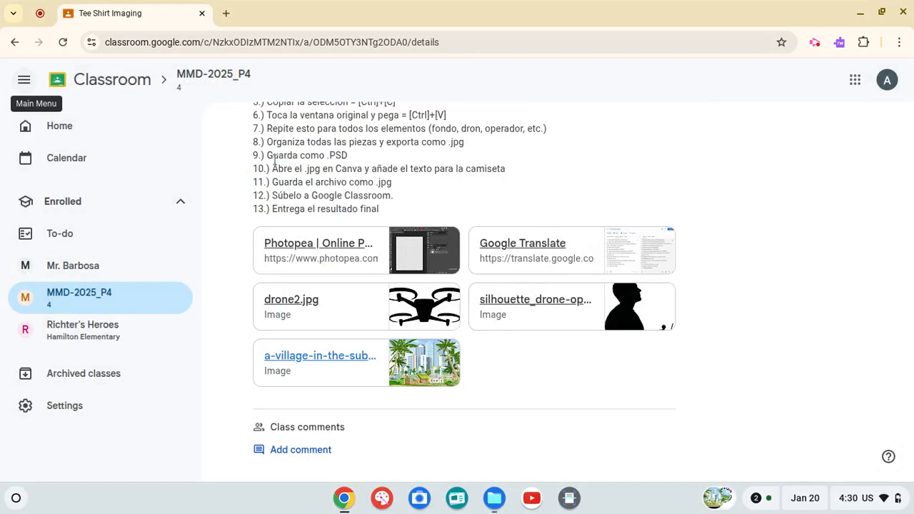
# - Download the attached silhouette_drone-operator2.jpg through its own Drive page and return to the assignment
pyautogui.click(560, 303)
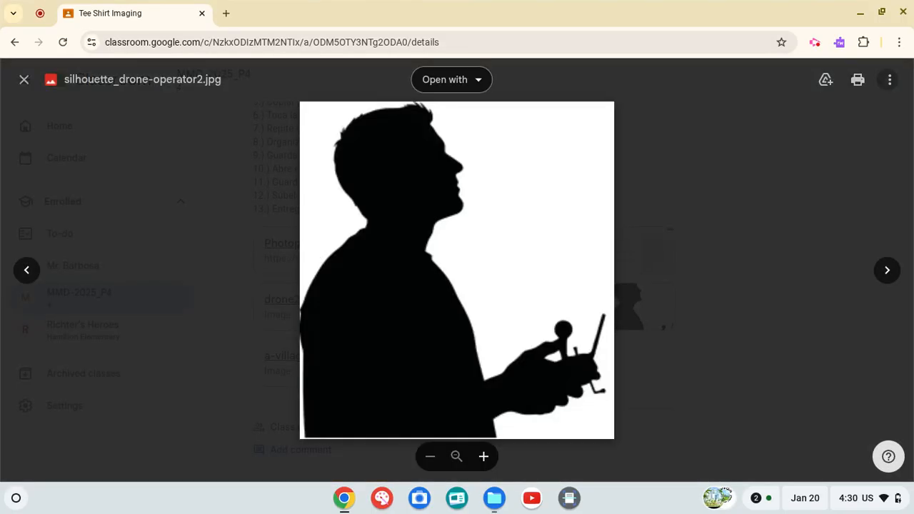
pyautogui.click(892, 79)
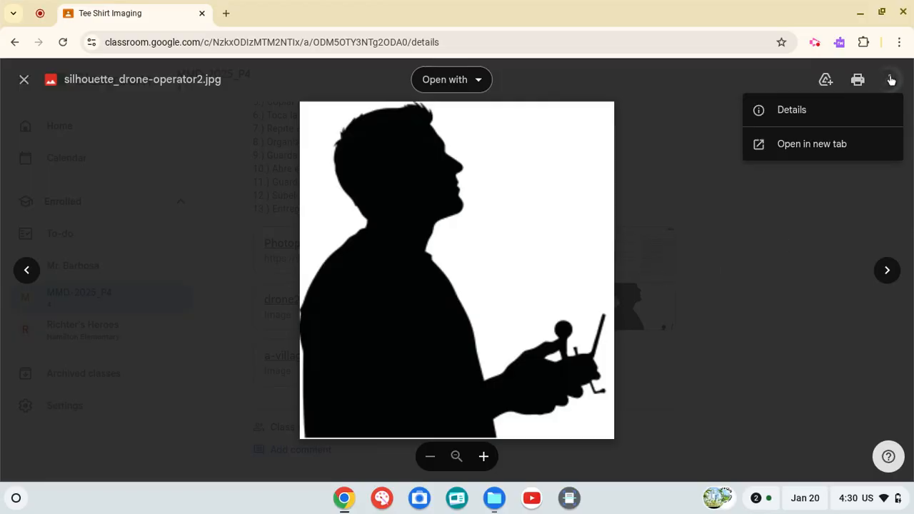
pyautogui.click(812, 145)
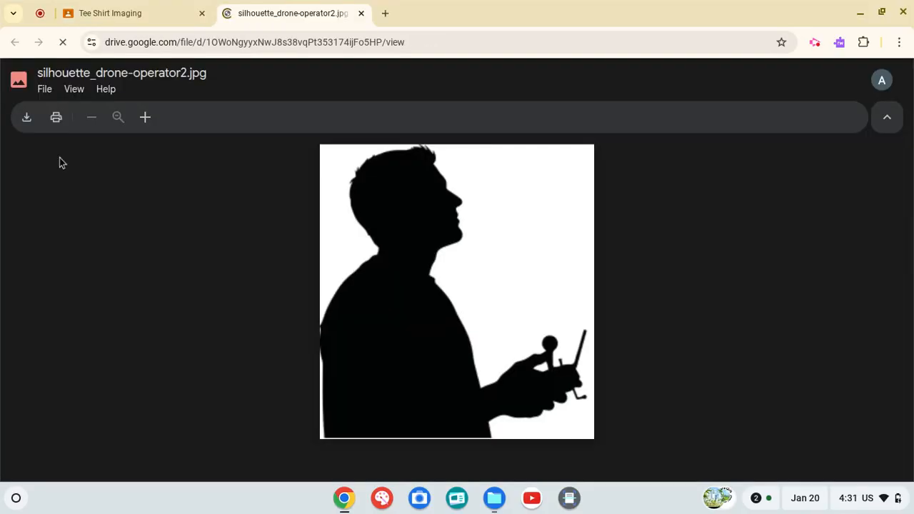
pyautogui.click(28, 122)
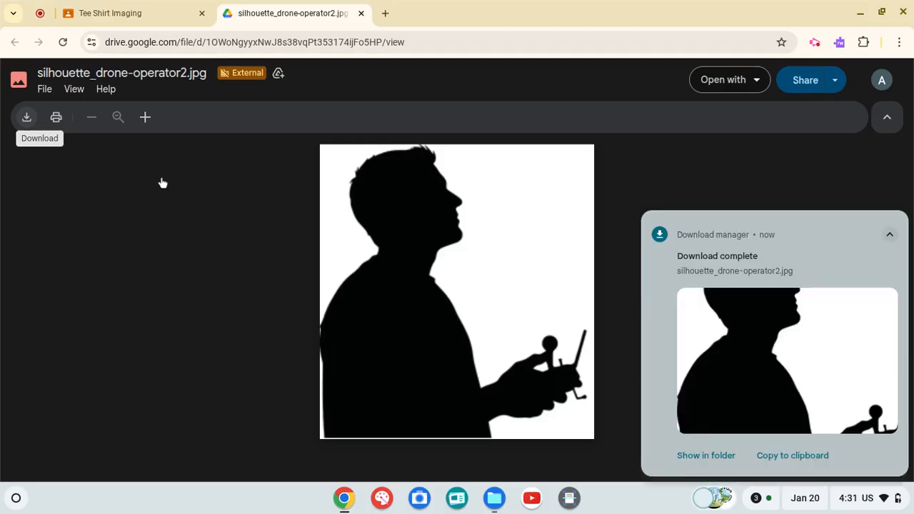
pyautogui.click(362, 14)
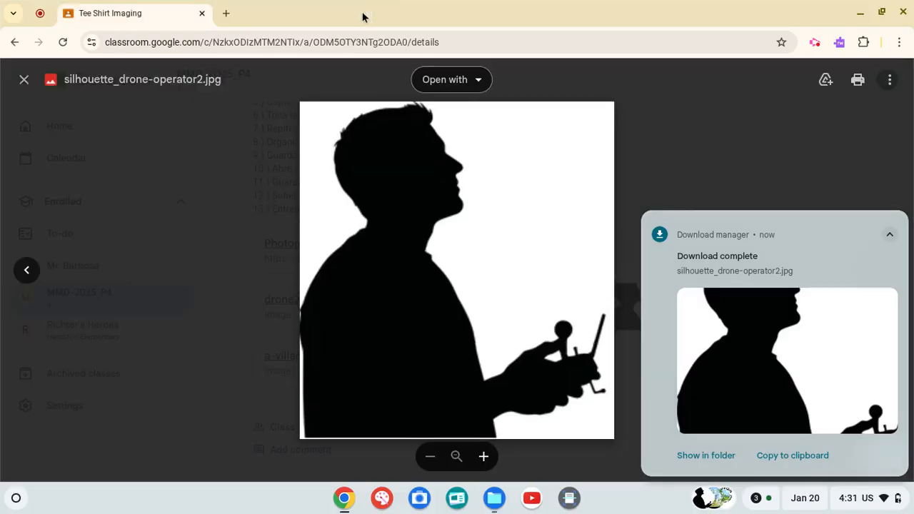
pyautogui.click(24, 80)
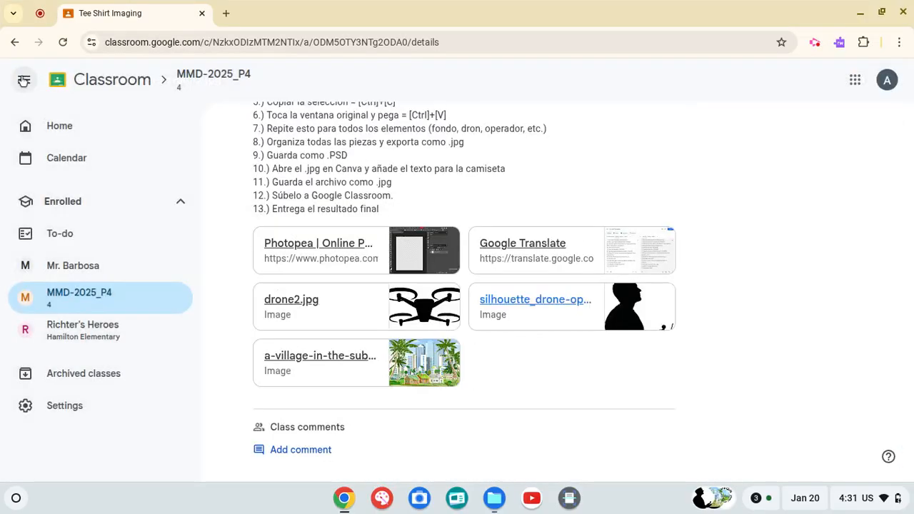
# - Download the attached drone2.jpg through its own Drive page and return to the assignment
pyautogui.click(313, 304)
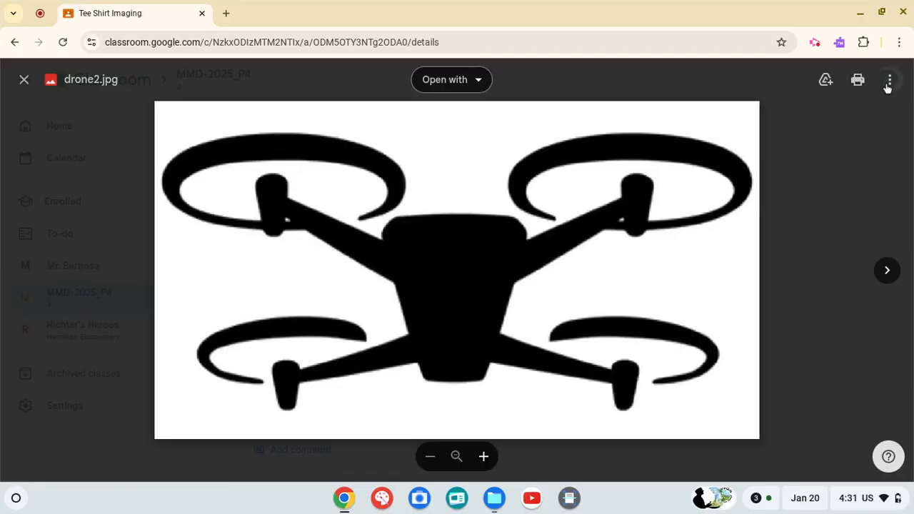
pyautogui.click(890, 80)
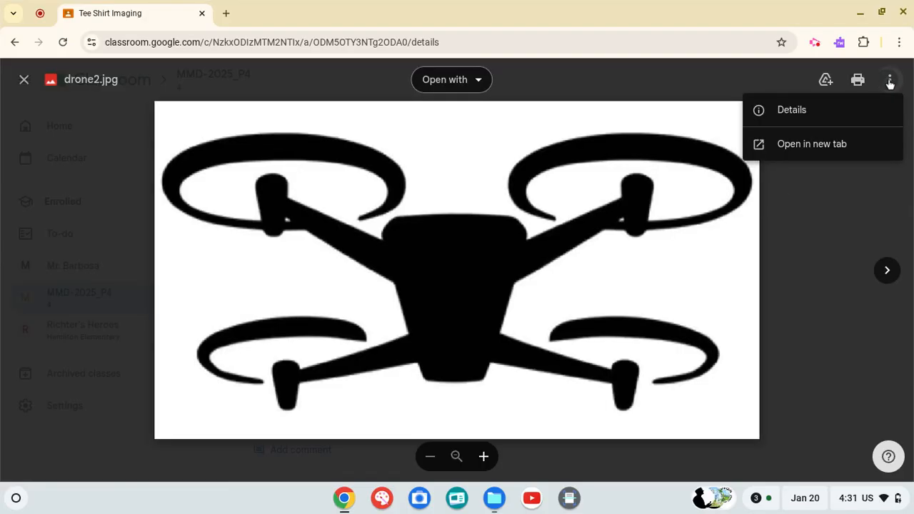
pyautogui.click(830, 145)
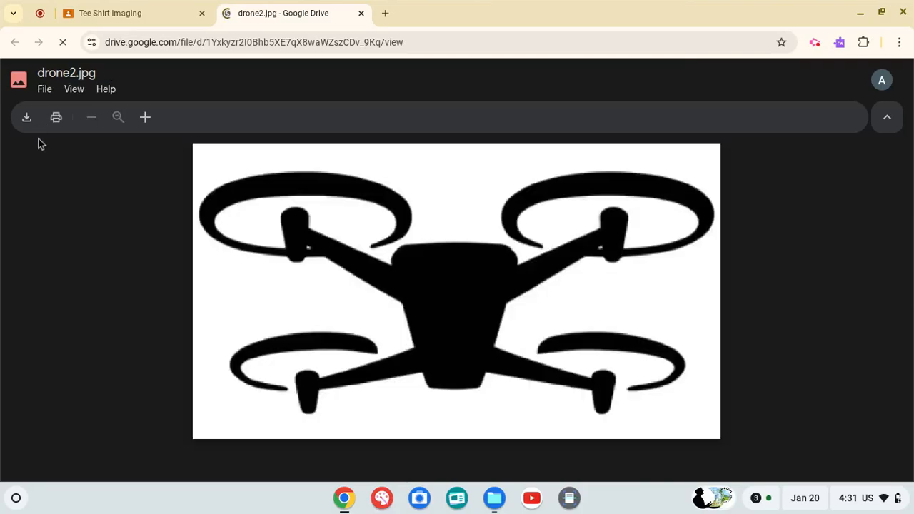
pyautogui.click(26, 119)
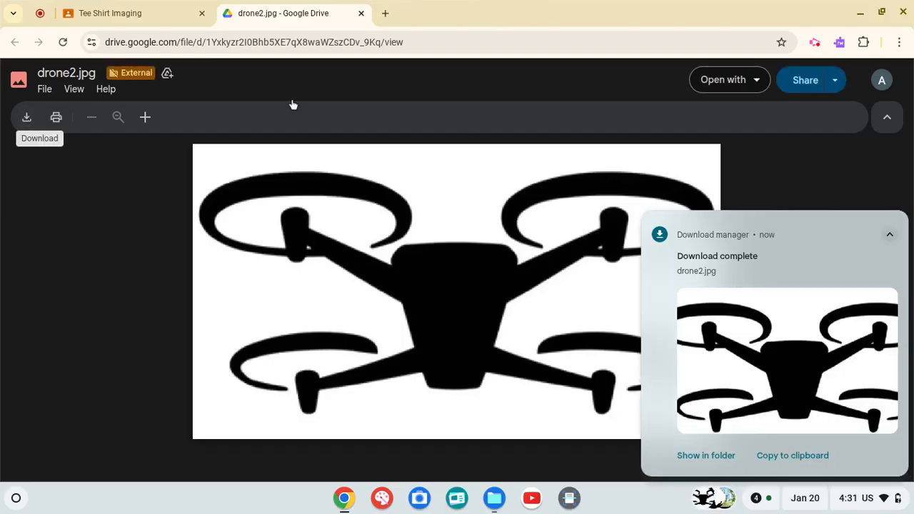
pyautogui.click(362, 16)
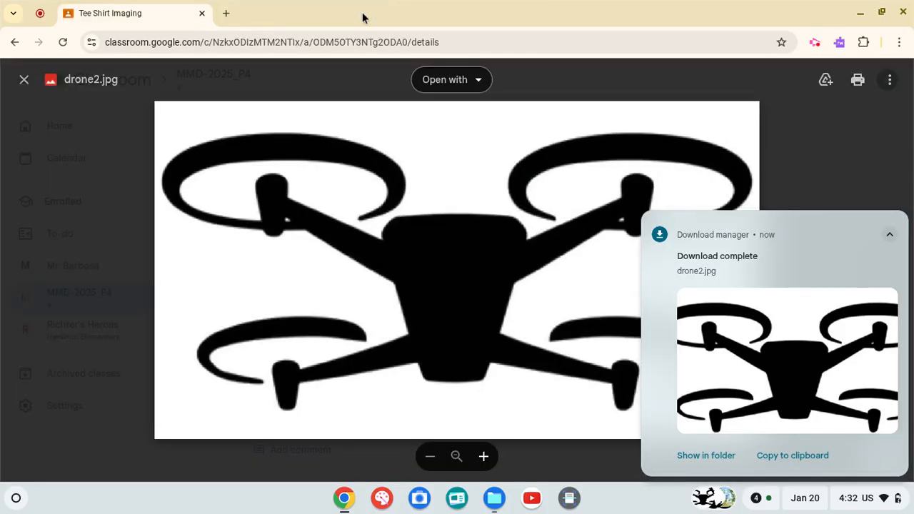
pyautogui.click(23, 82)
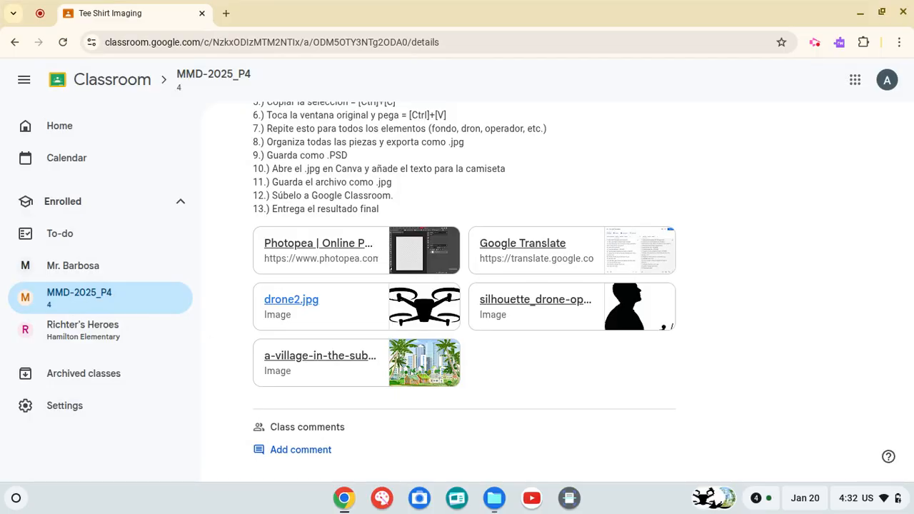
# - Open the assignment's linked Photopea document and rename it to t-shirt2_ followed by the owner's name and 7p2
pyautogui.click(277, 248)
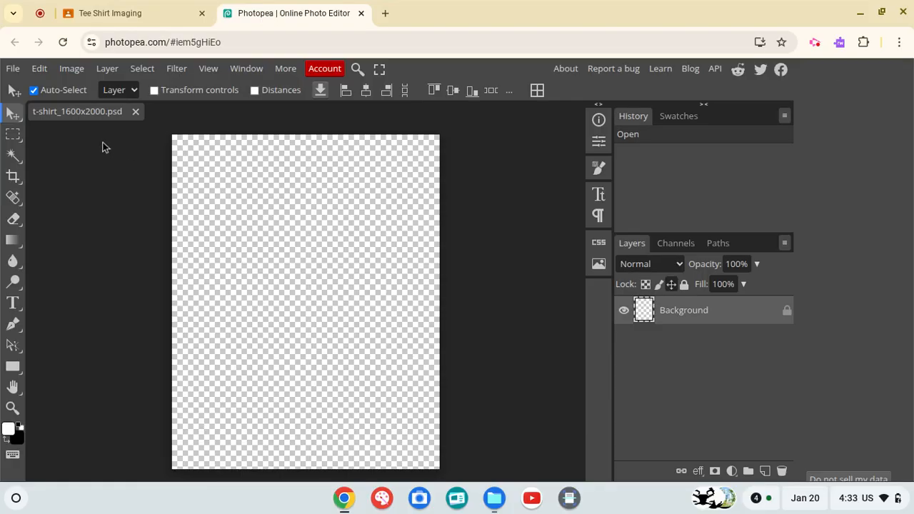
pyautogui.doubleClick(74, 112)
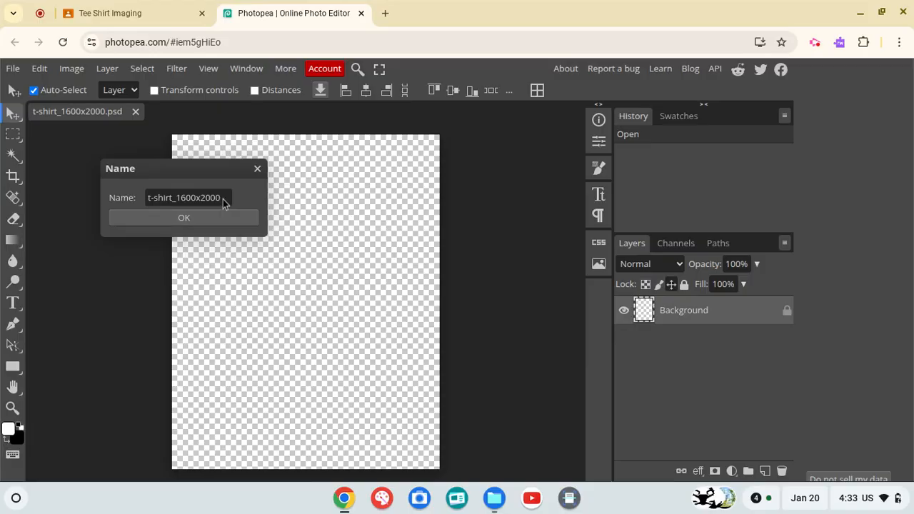
pyautogui.moveTo(224, 204); pyautogui.dragTo(178, 201)
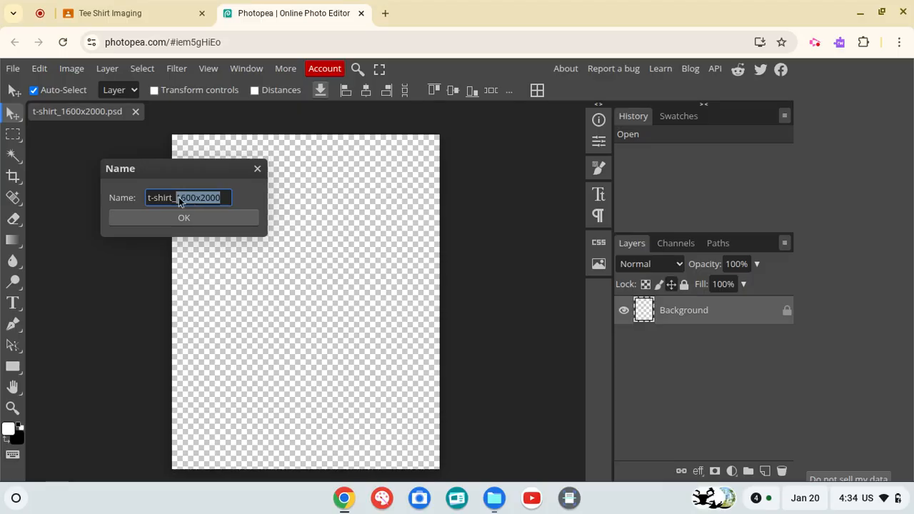
pyautogui.press('BackSpace')
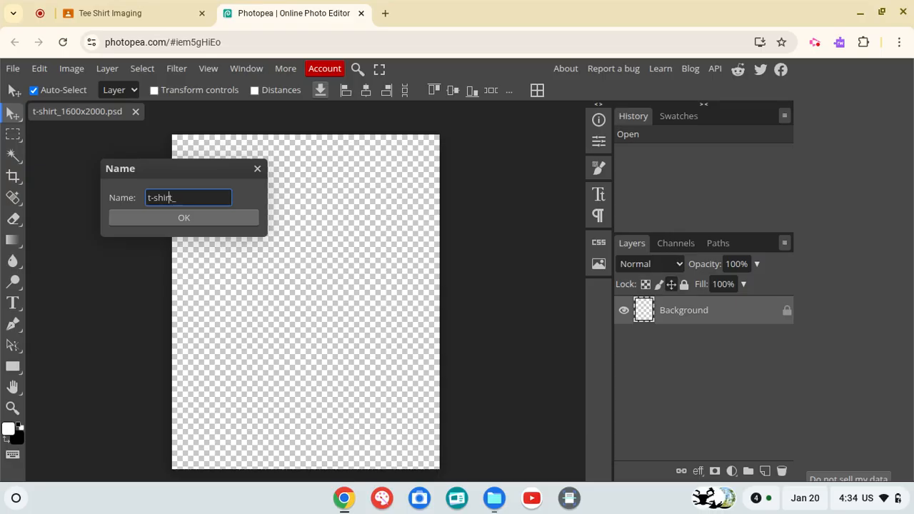
pyautogui.write('2_JWing')
pyautogui.write('7p2')
pyautogui.click(191, 222)
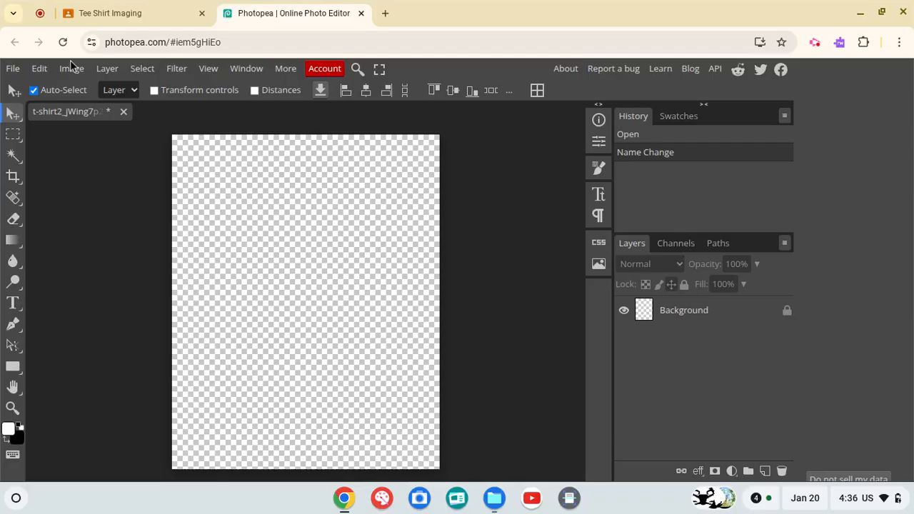
# - Open drone2.jpg, silhouette_drone-operator2.jpg and the village cityscape image together from the Downloads folder, picking them by thumbnail
pyautogui.click(12, 70)
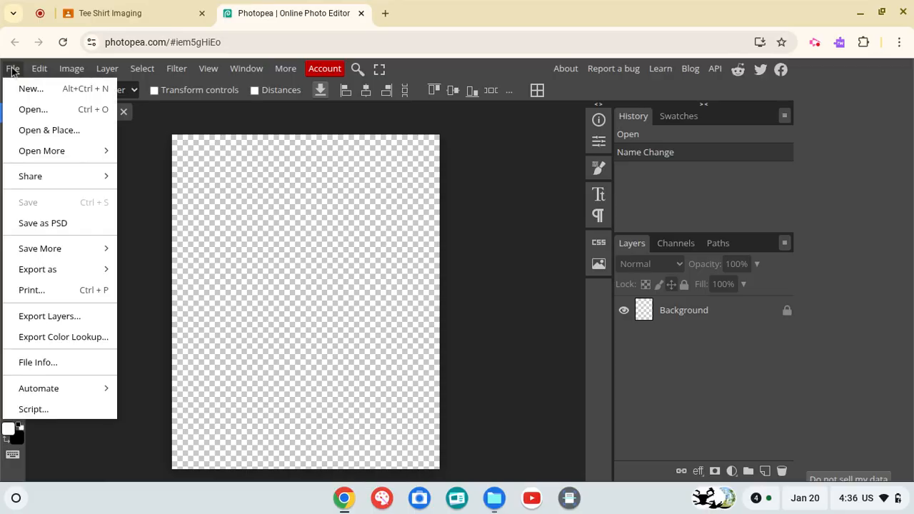
pyautogui.click(42, 114)
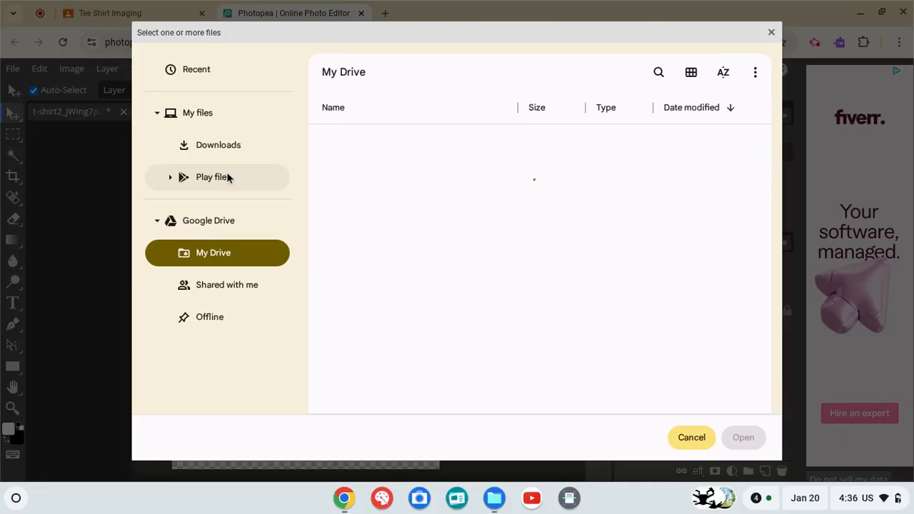
pyautogui.click(218, 165)
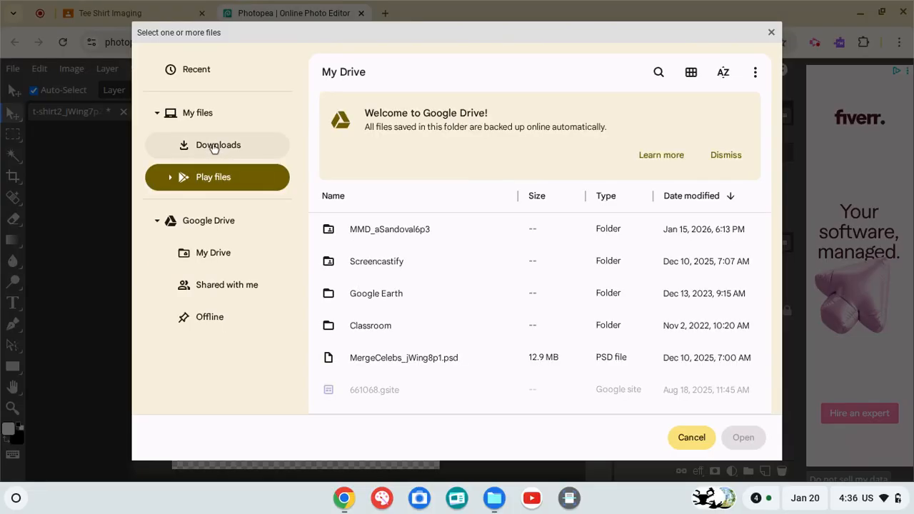
pyautogui.click(213, 147)
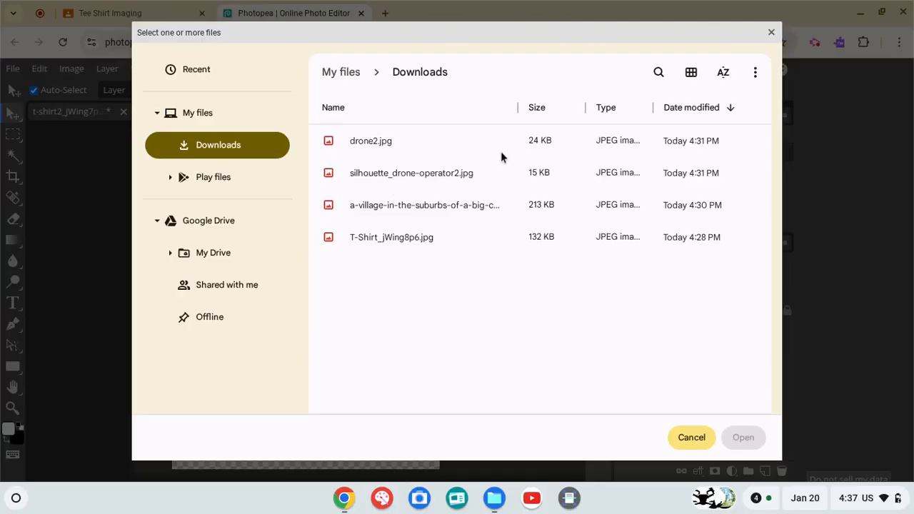
pyautogui.click(692, 73)
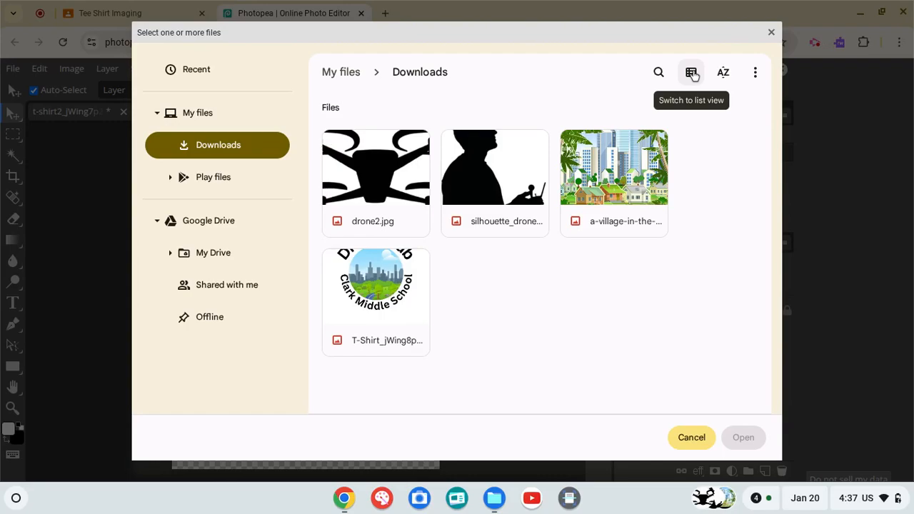
pyautogui.click(582, 173)
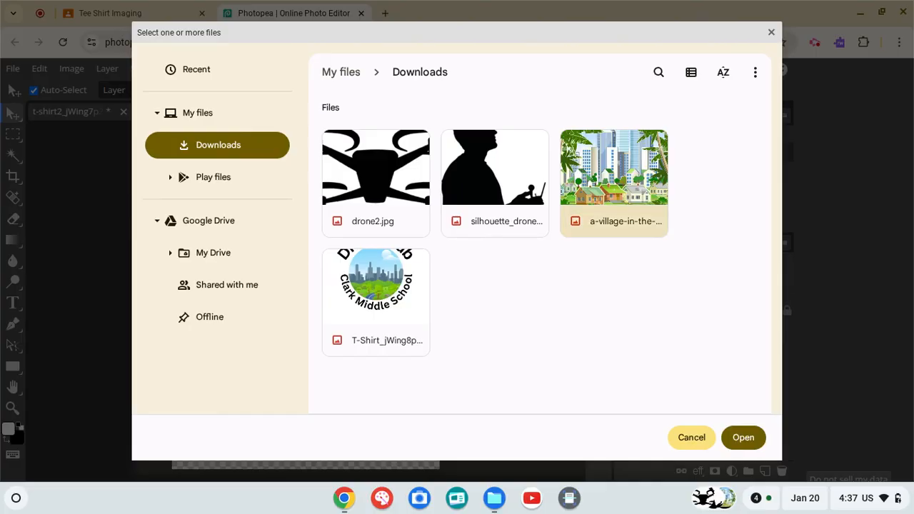
pyautogui.keyDown('ctrl'); pyautogui.click(516, 177); pyautogui.keyUp('ctrl')
pyautogui.keyDown('ctrl'); pyautogui.click(411, 173); pyautogui.keyUp('ctrl')
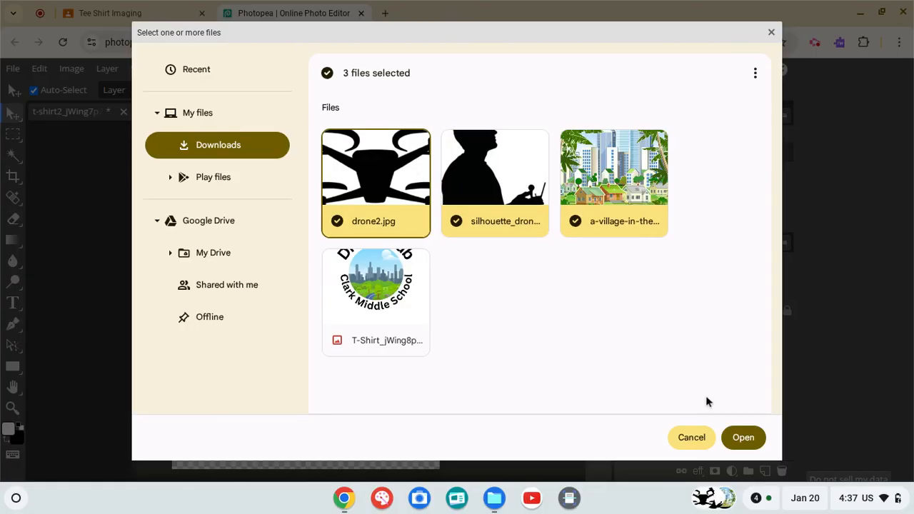
pyautogui.click(738, 438)
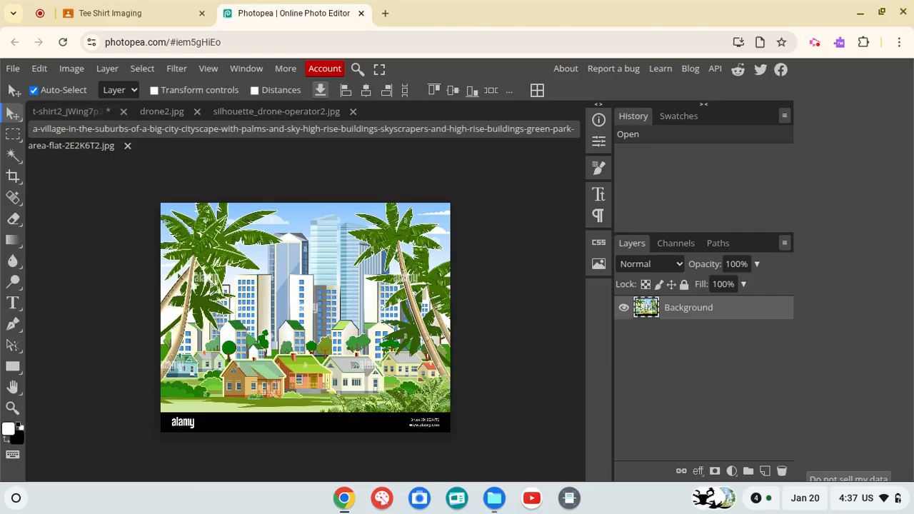
# - Copy the entire village cityscape image and paste it into the t-shirt document as a new layer
pyautogui.hotkey('ctrl', 'a')
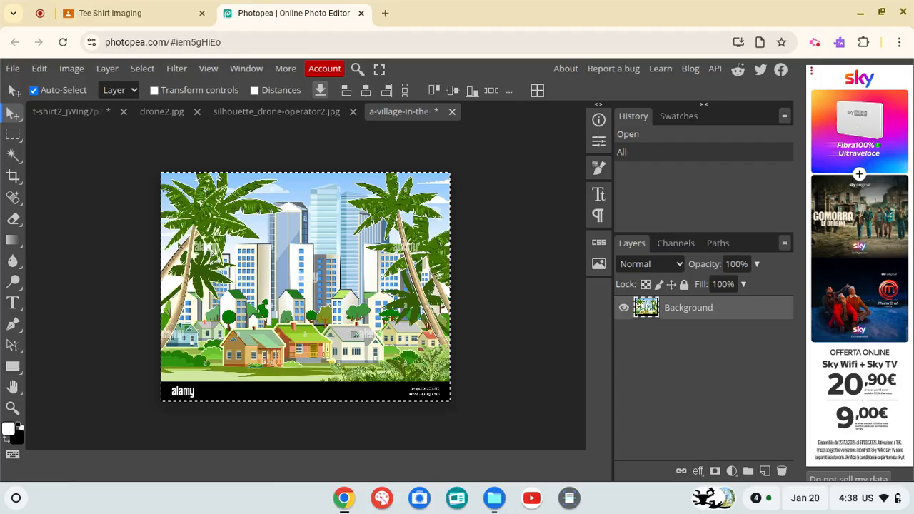
pyautogui.click(57, 115)
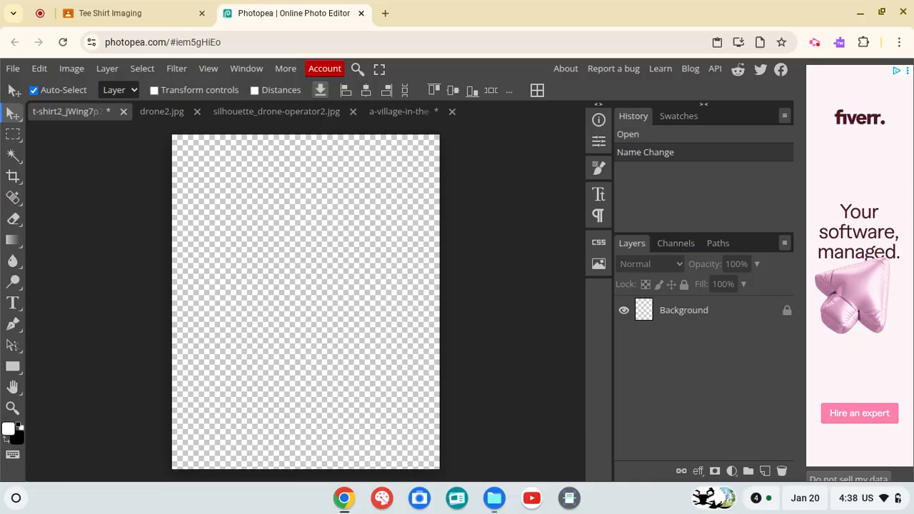
pyautogui.hotkey('ctrl', 'v')
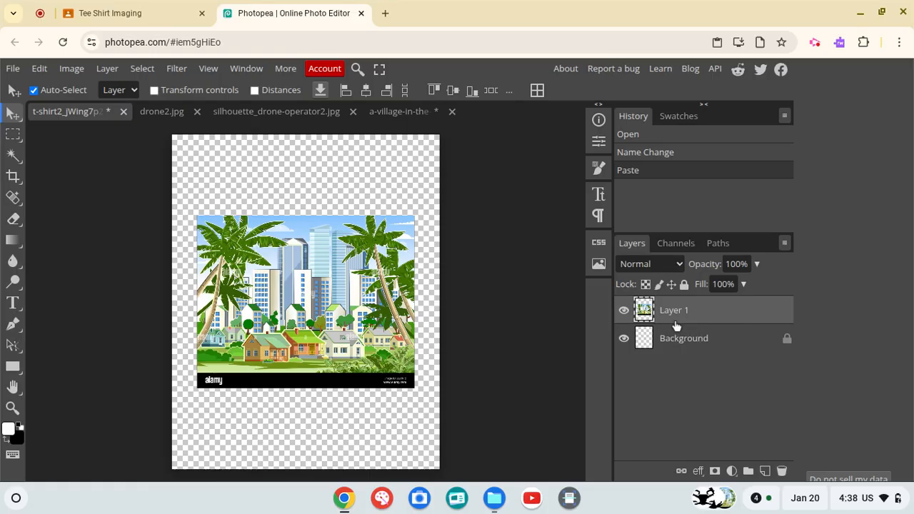
# - Unlock the t-shirt document's Background layer and close the village cityscape image
pyautogui.click(787, 340)
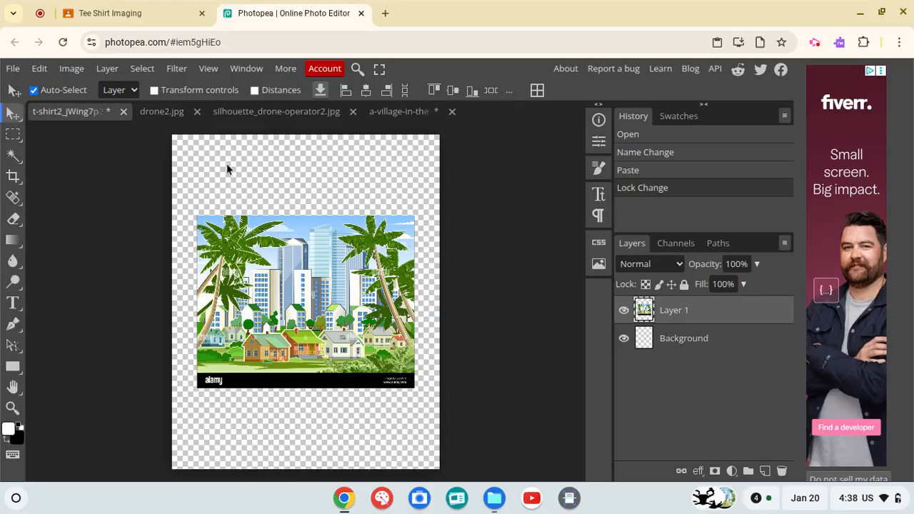
pyautogui.click(389, 114)
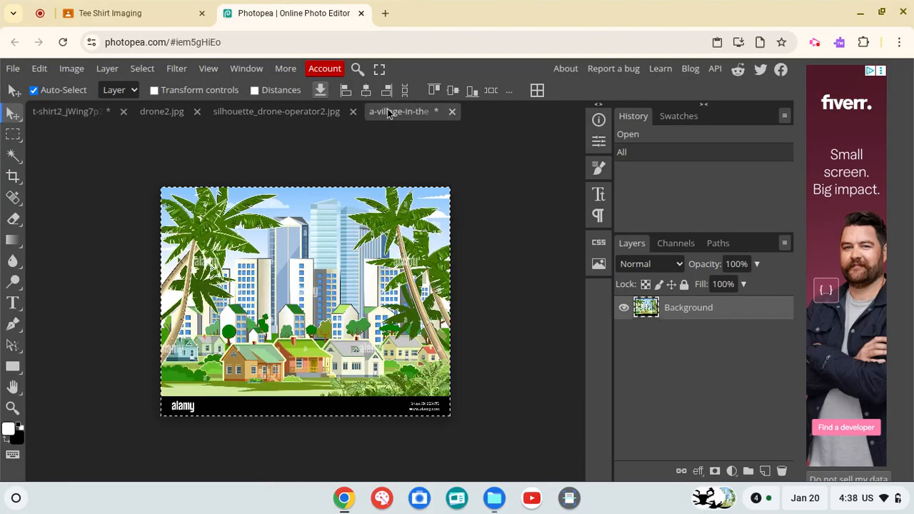
pyautogui.click(452, 112)
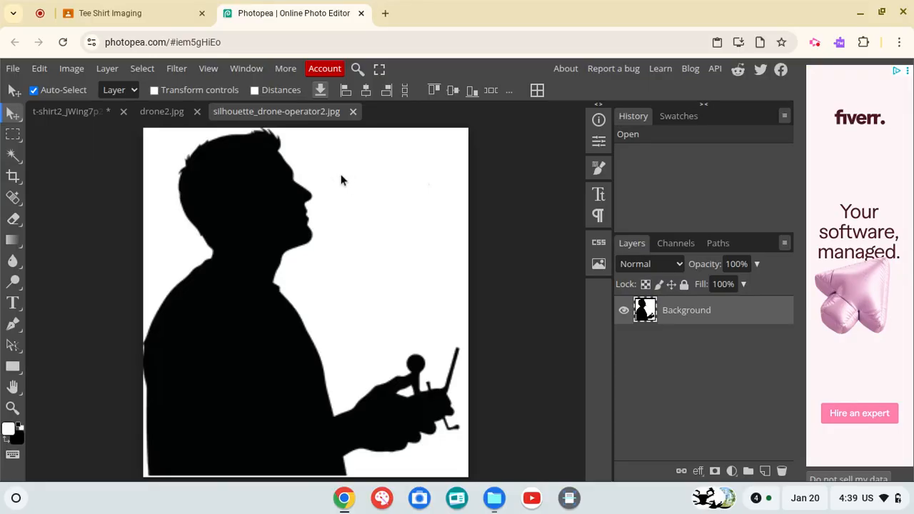
# - Select the white area of silhouette_drone-operator2.jpg with Color Range, sampling the white beside the head, and delete it
pyautogui.click(141, 68)
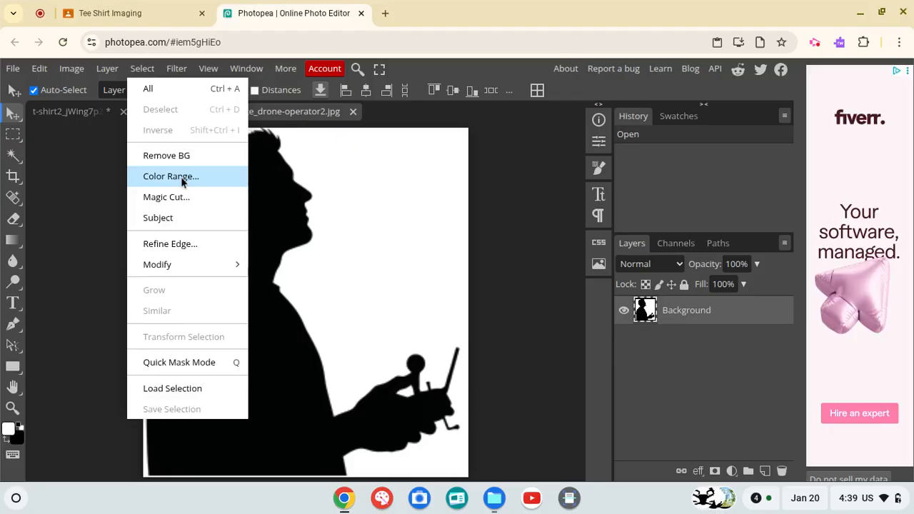
pyautogui.click(181, 177)
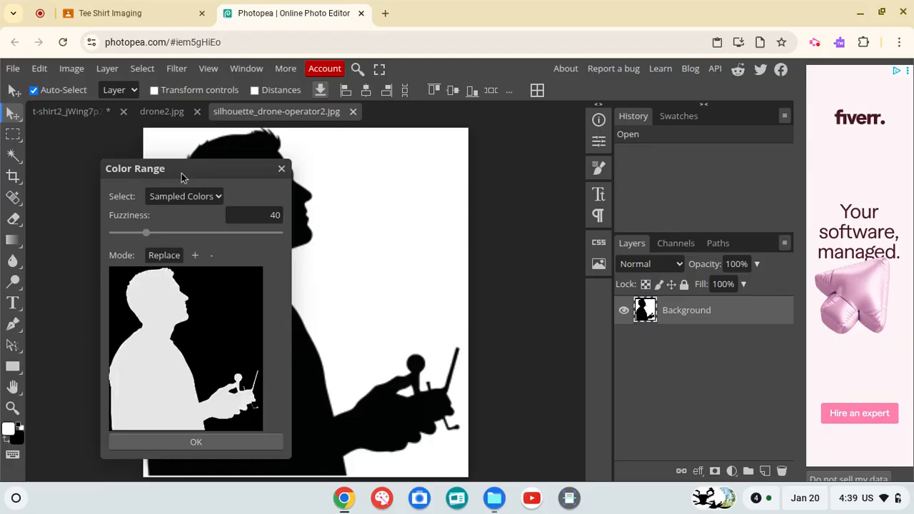
pyautogui.moveTo(181, 174); pyautogui.dragTo(504, 124)
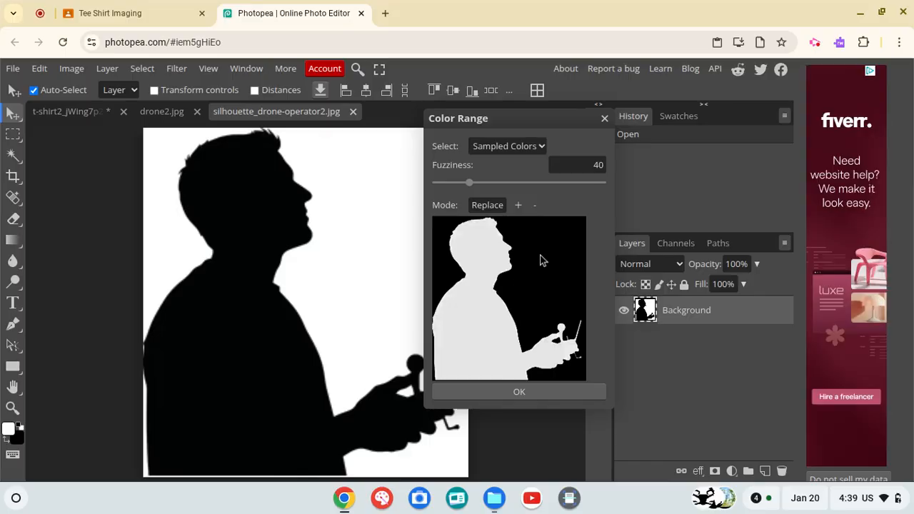
pyautogui.click(353, 172)
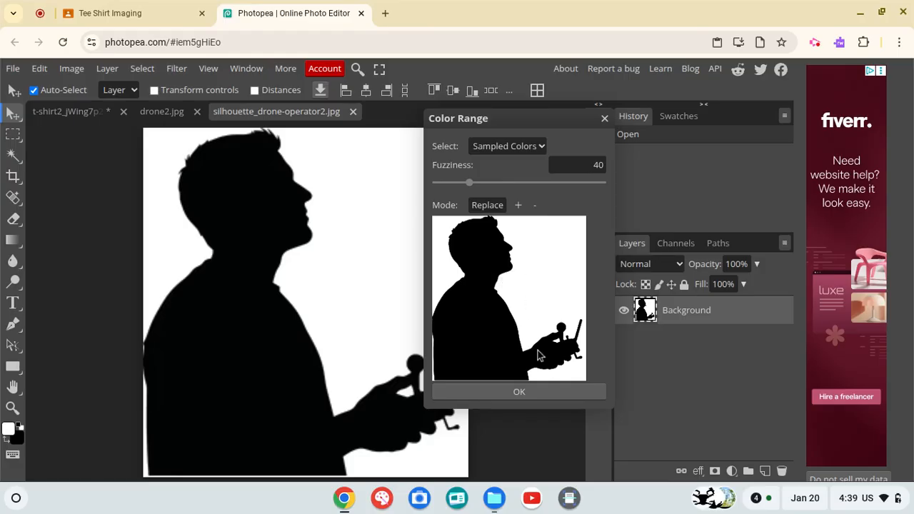
pyautogui.click(520, 394)
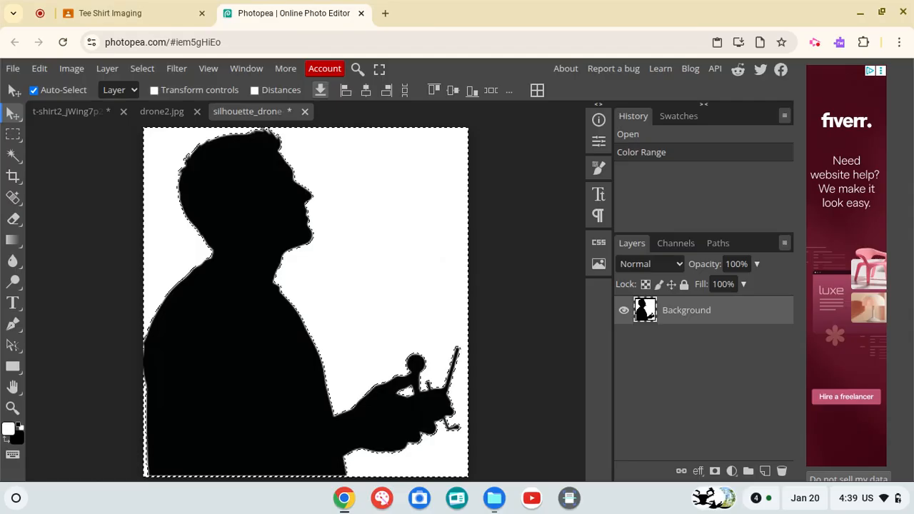
pyautogui.press('Delete')
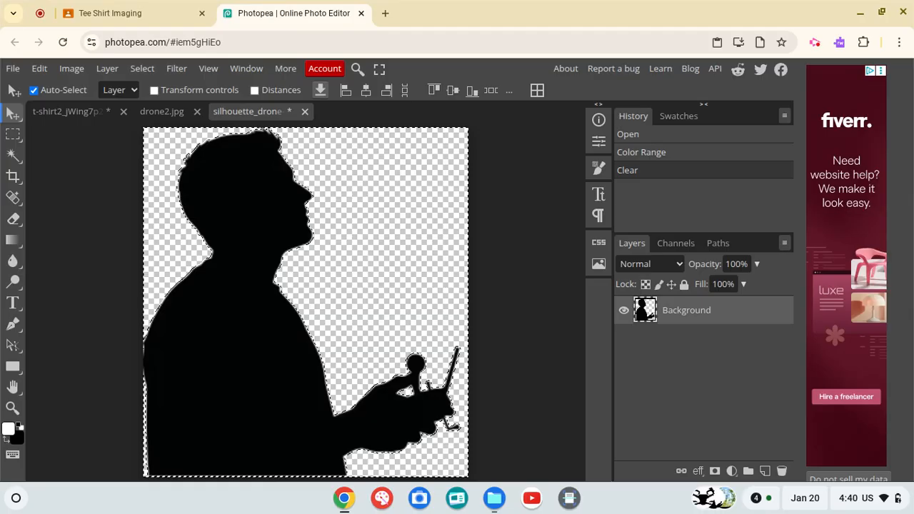
# - Copy the entire cut-out operator silhouette and paste it into the t-shirt document above the cityscape
pyautogui.hotkey('ctrl', 'a')
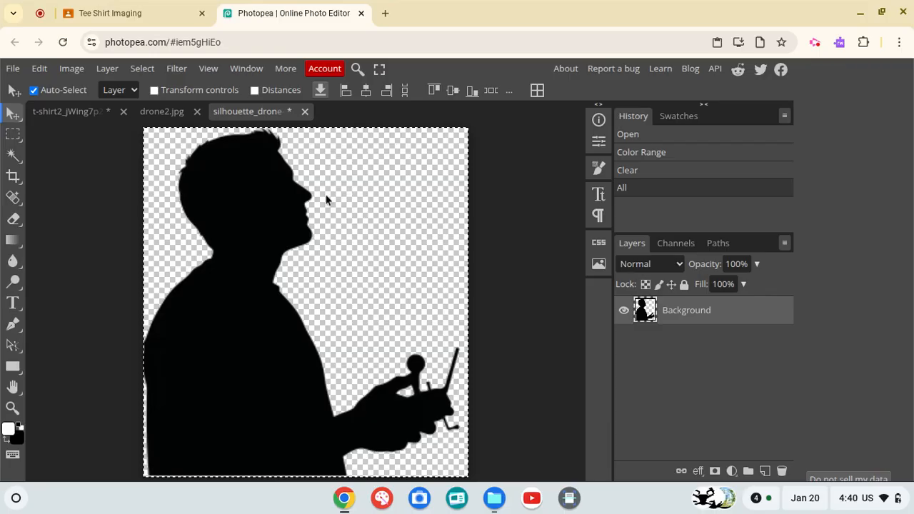
pyautogui.click(68, 112)
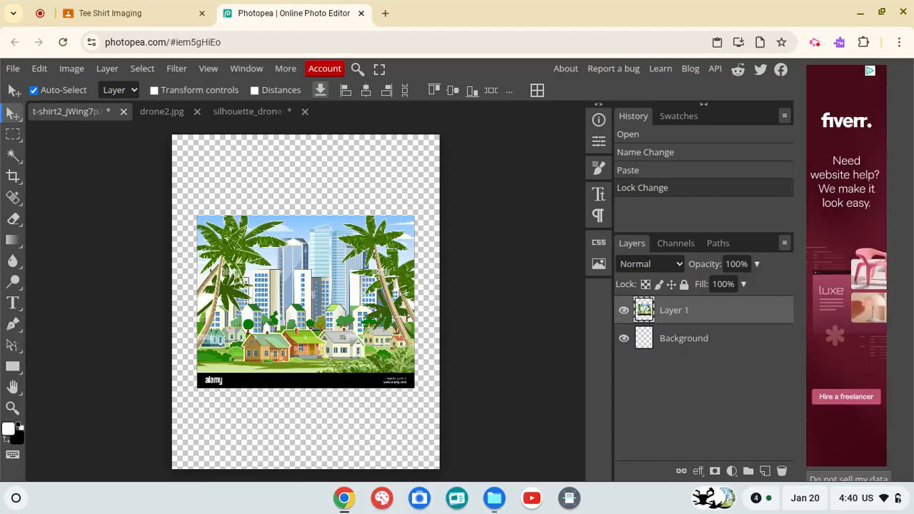
pyautogui.hotkey('ctrl', 'c')
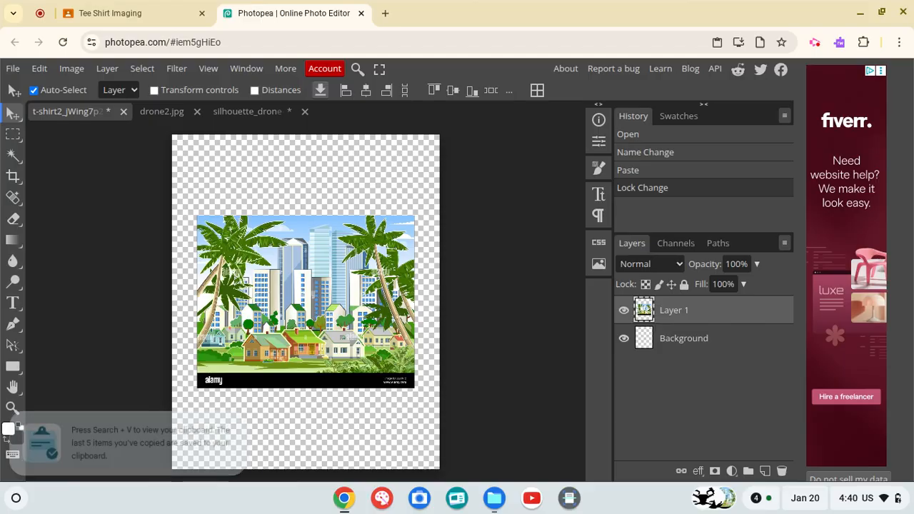
pyautogui.hotkey('ctrl', 'v')
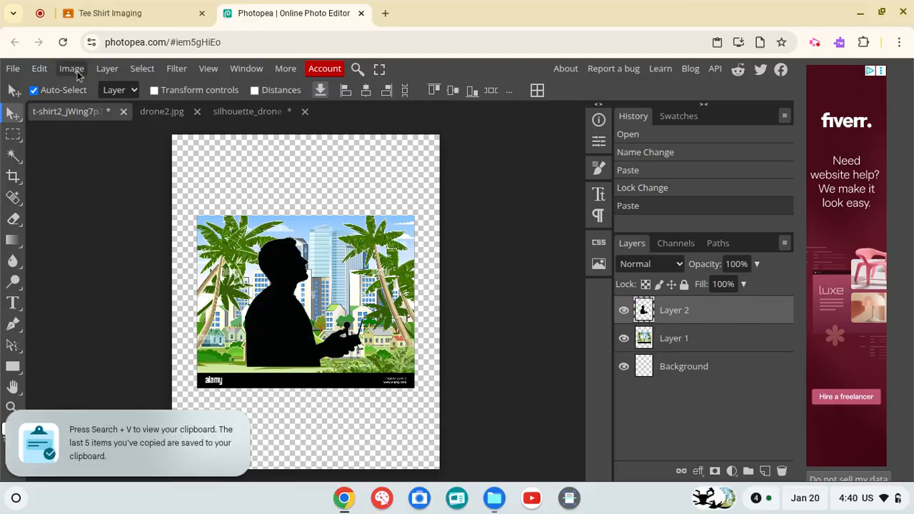
# - Select the white background of drone2.jpg with Color Range and delete it
pyautogui.click(164, 112)
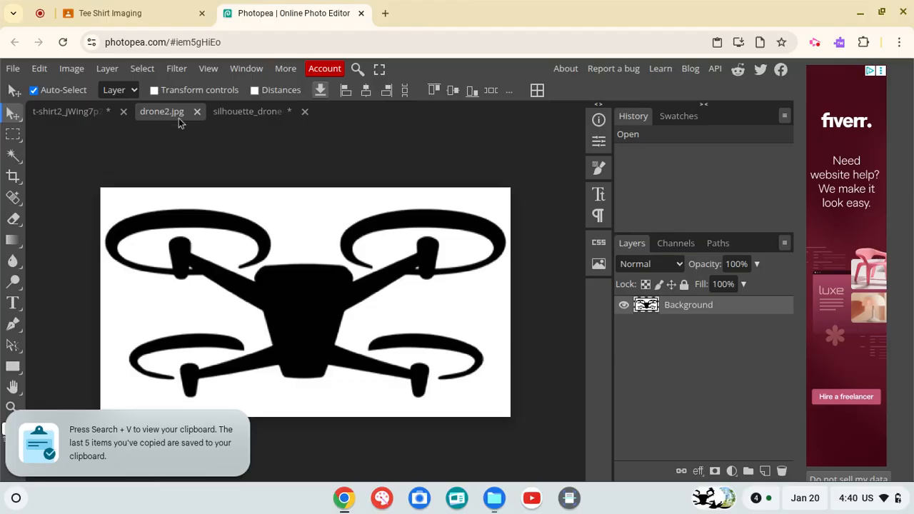
pyautogui.click(150, 65)
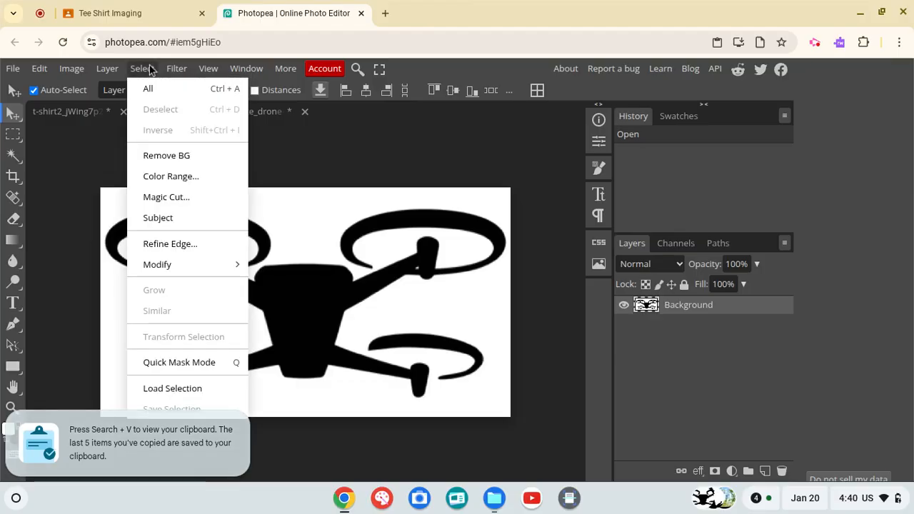
pyautogui.click(177, 178)
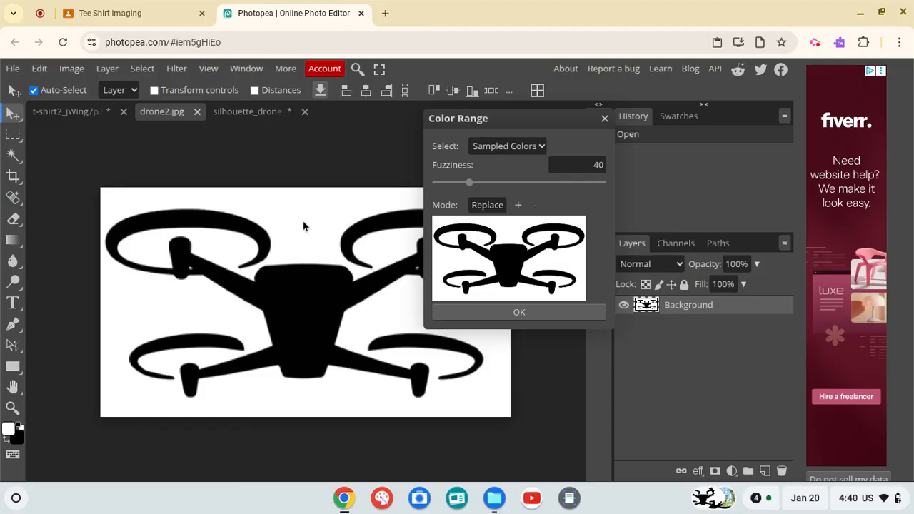
pyautogui.click(498, 315)
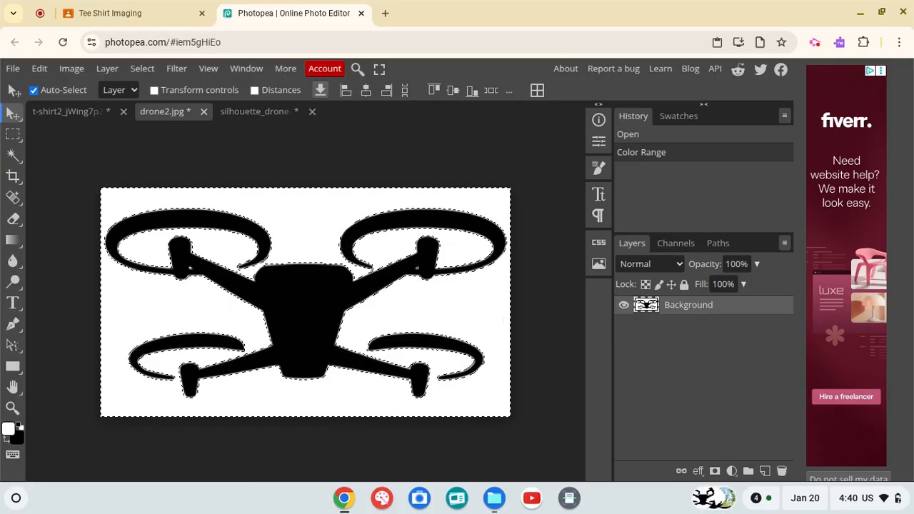
pyautogui.press('Delete')
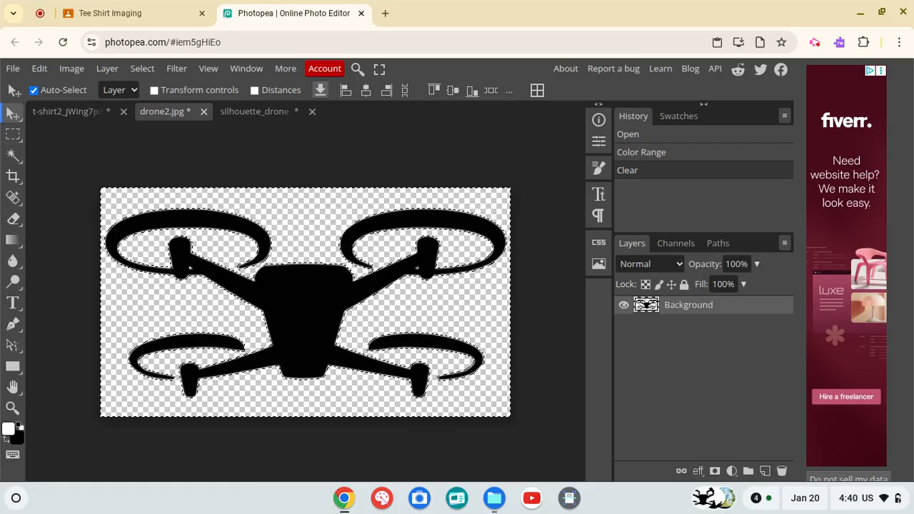
# - Copy the entire cut-out drone and paste it into the t-shirt document above the operator silhouette
pyautogui.hotkey('ctrl', 'a')
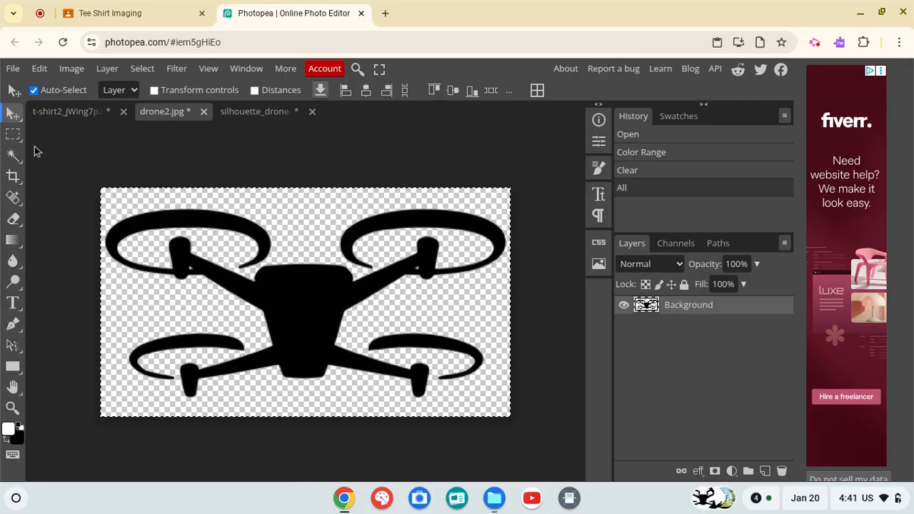
pyautogui.click(57, 113)
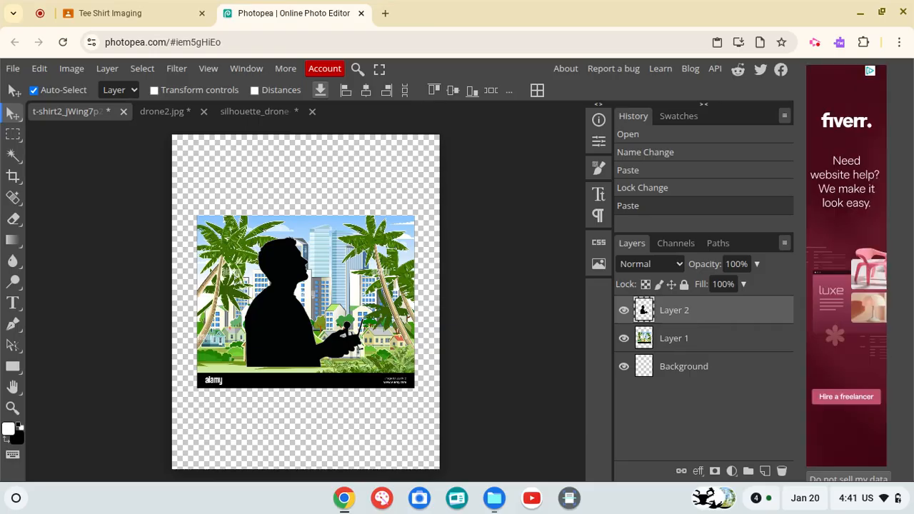
pyautogui.hotkey('ctrl', 'v')
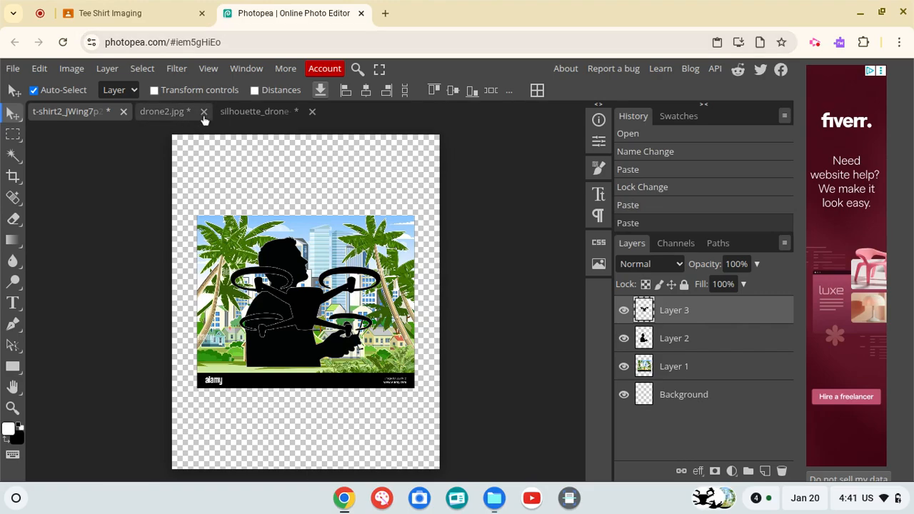
# - Close drone2.jpg and silhouette_drone-operator2.jpg without saving their changes
pyautogui.click(203, 113)
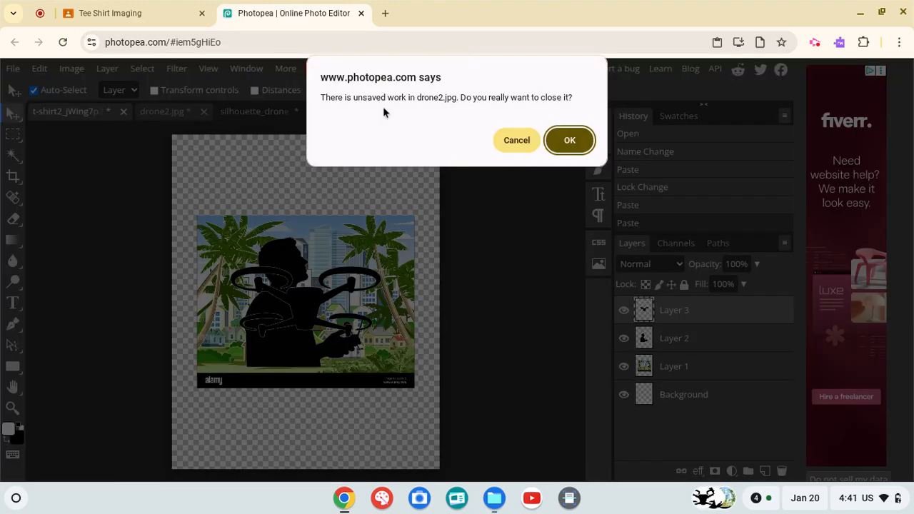
pyautogui.click(564, 146)
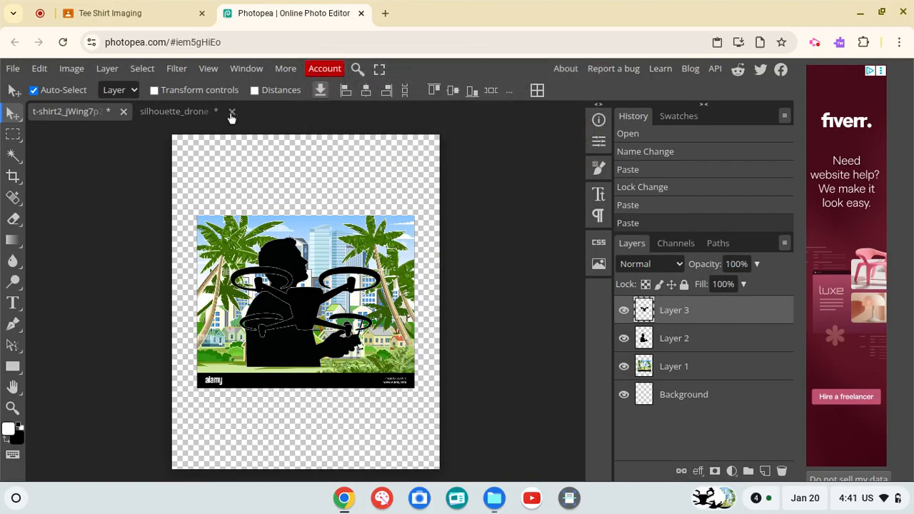
pyautogui.click(232, 112)
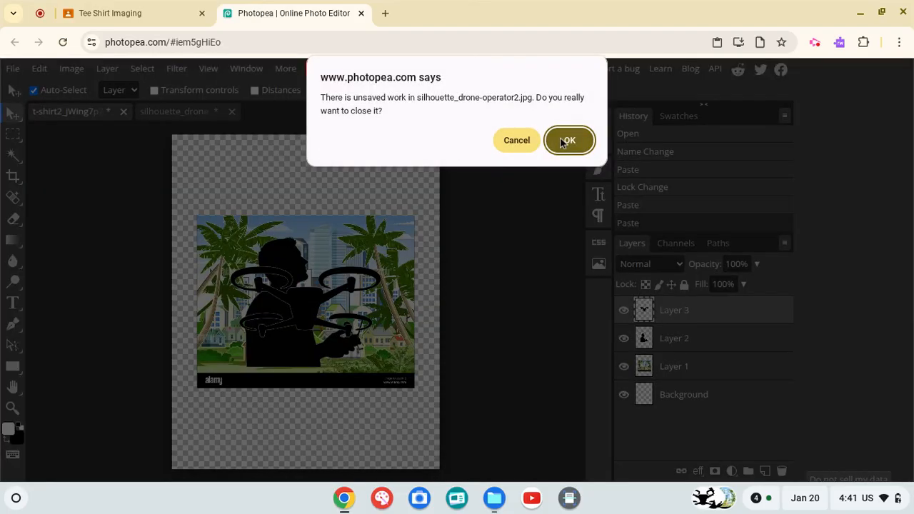
pyautogui.click(561, 141)
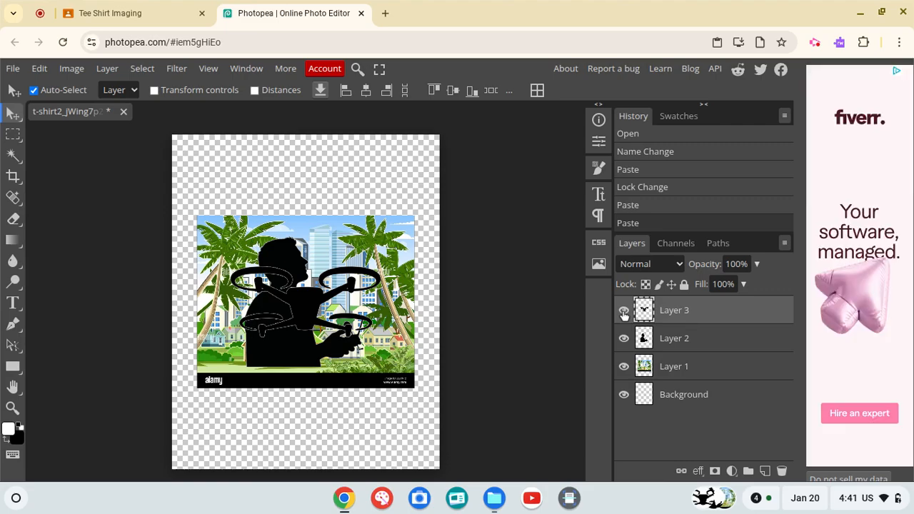
# - Identify the drone layer by toggling its visibility, and rename Layer 3 to drone and Layer 2 to controller
pyautogui.click(624, 313)
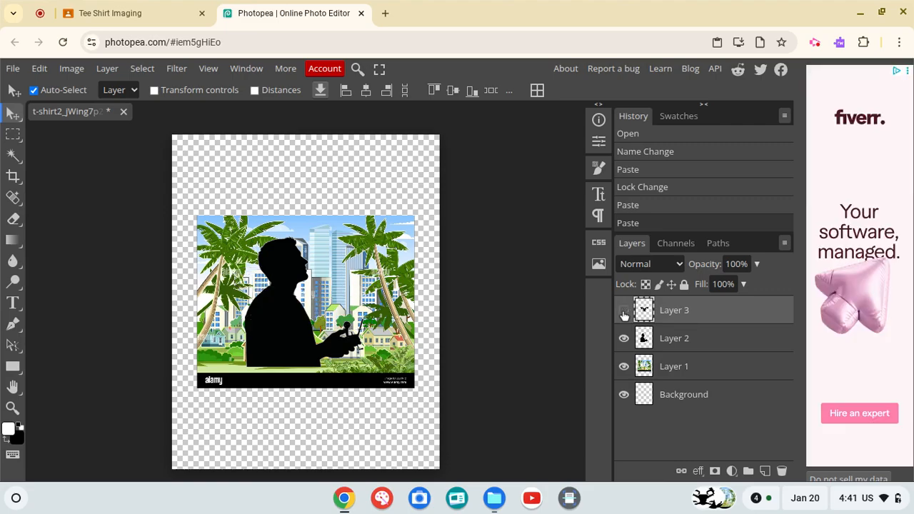
pyautogui.click(624, 312)
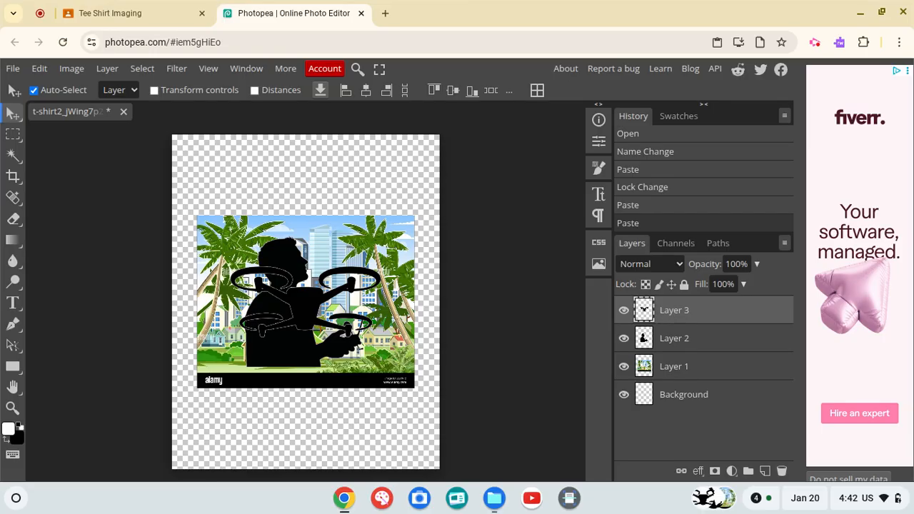
pyautogui.doubleClick(671, 311)
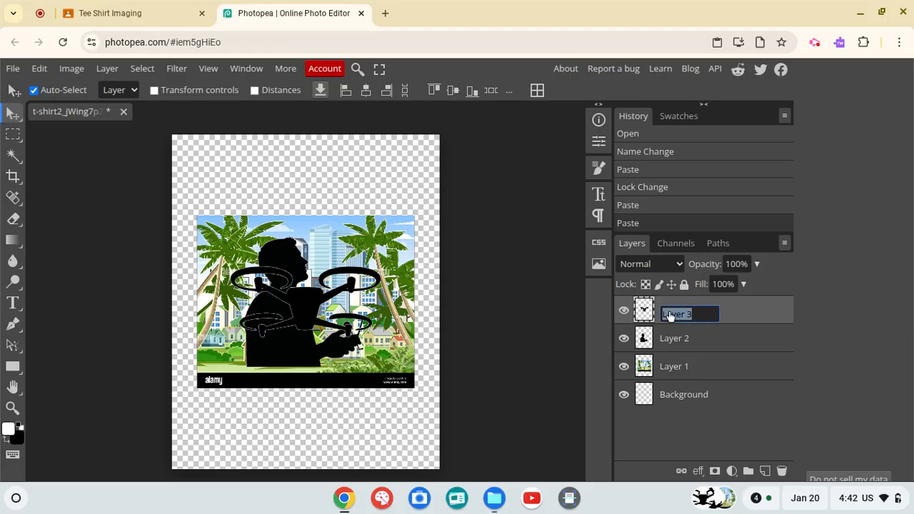
pyautogui.write('drone')
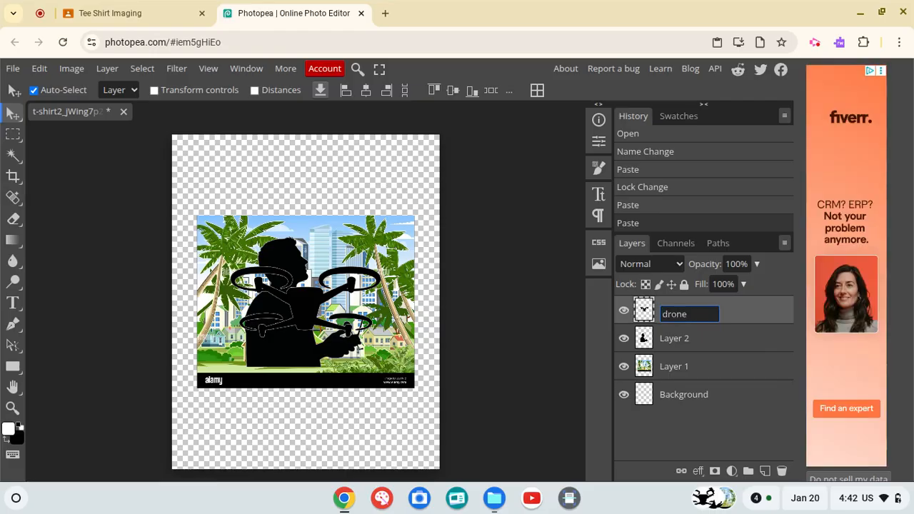
pyautogui.press('Return')
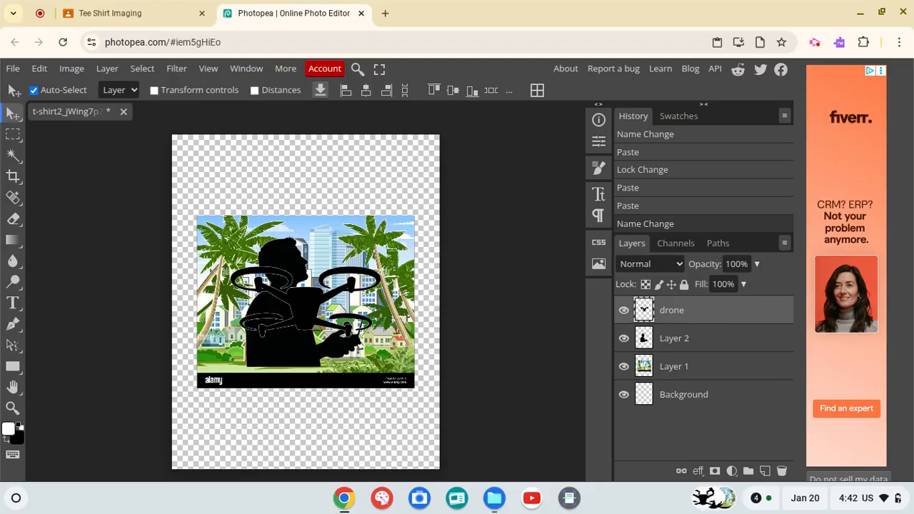
pyautogui.doubleClick(667, 343)
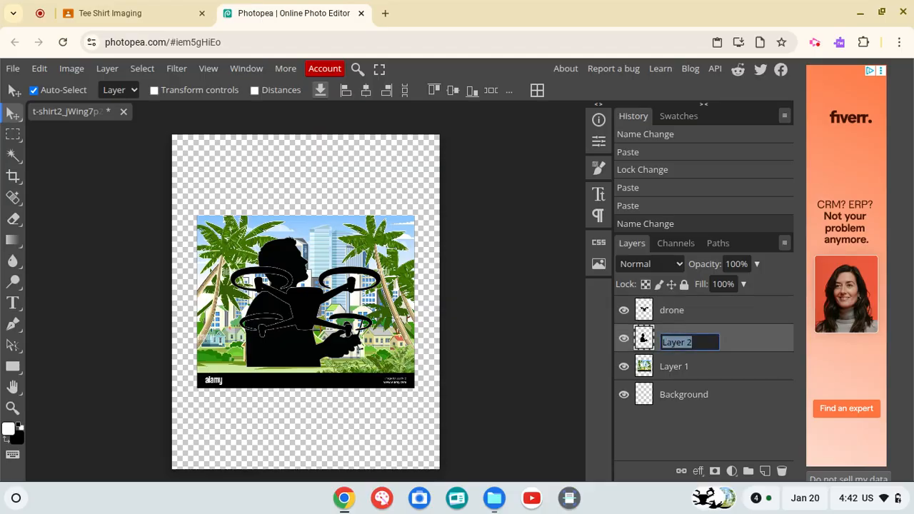
pyautogui.write('controller')
pyautogui.press('Return')
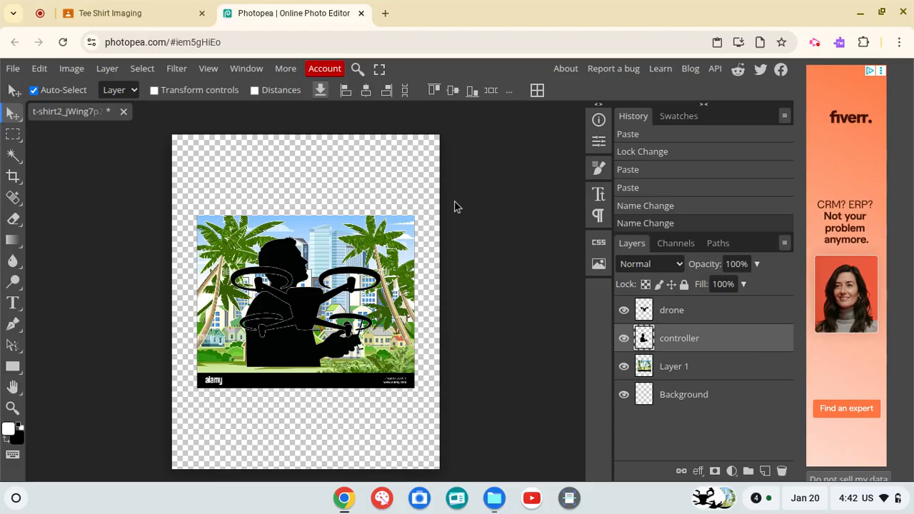
# - Scale the cityscape on Layer 1 up to about 139.5% so it spans the full canvas width
pyautogui.click(670, 372)
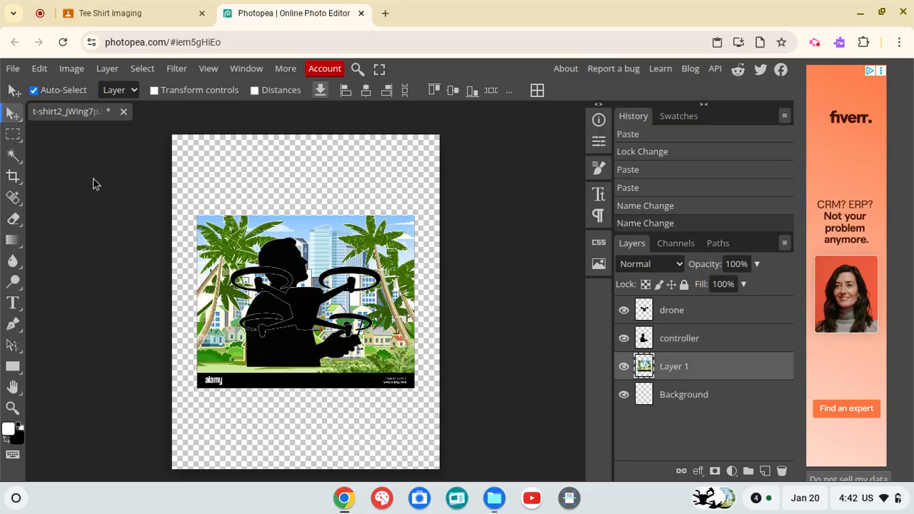
pyautogui.click(39, 69)
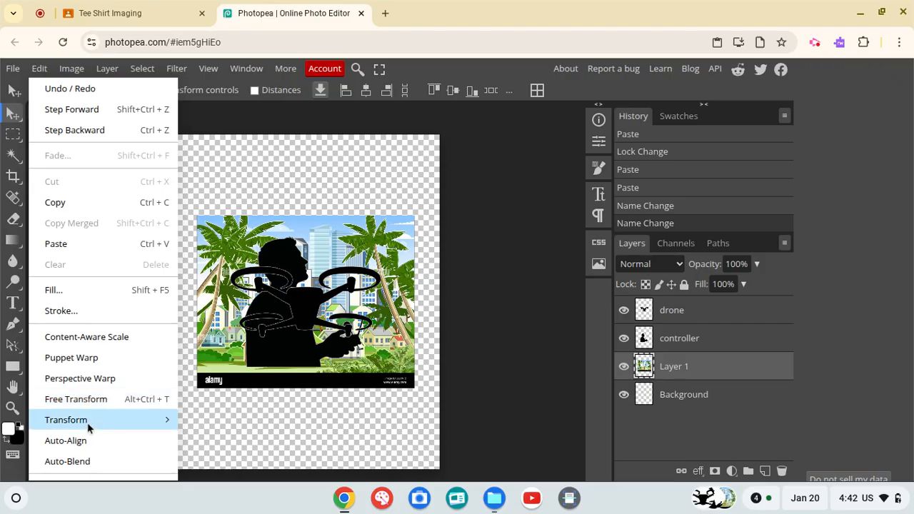
pyautogui.moveTo(88, 427)
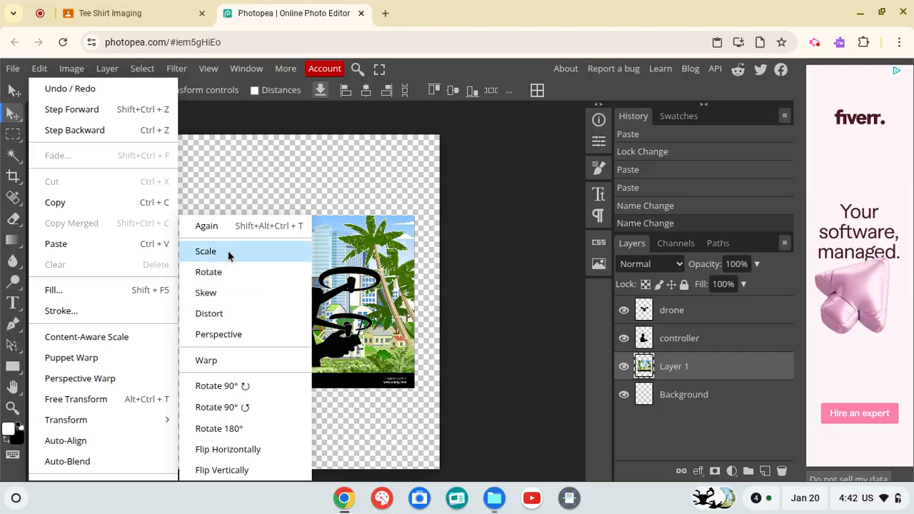
pyautogui.click(205, 251)
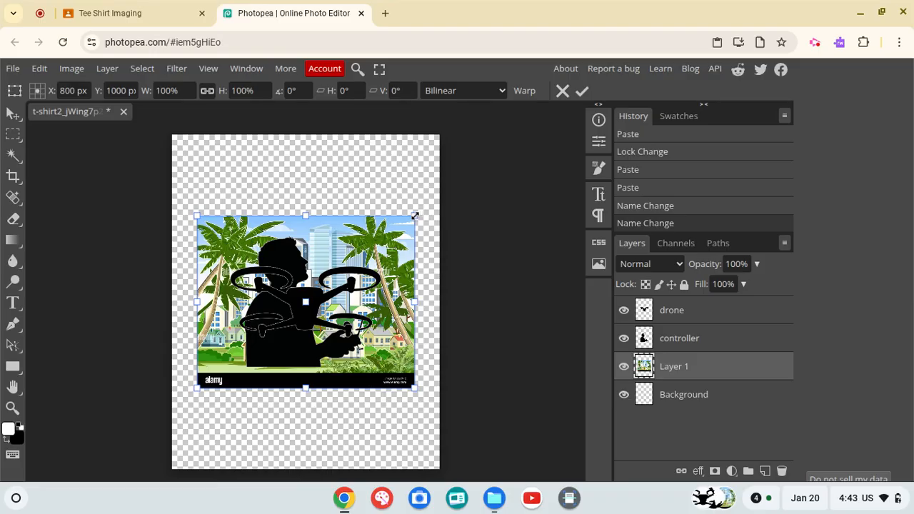
pyautogui.moveTo(415, 216); pyautogui.dragTo(462, 192)
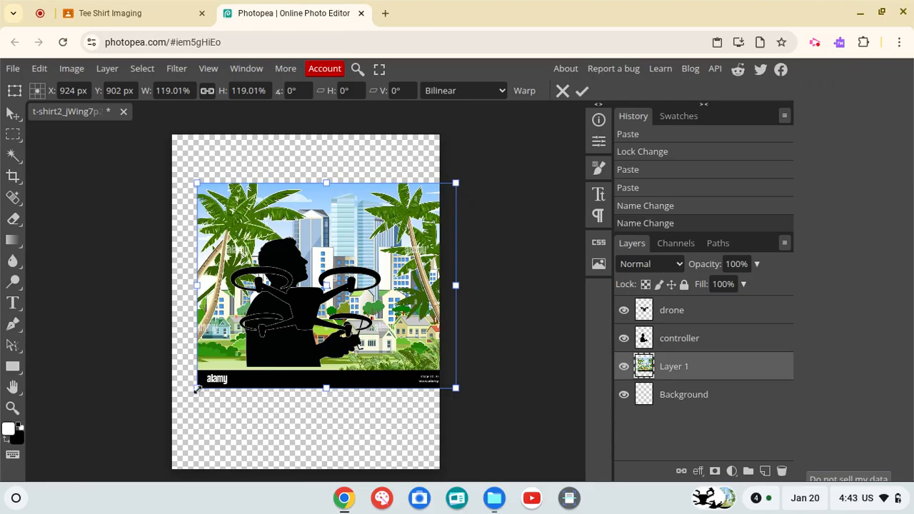
pyautogui.moveTo(198, 390); pyautogui.dragTo(156, 429)
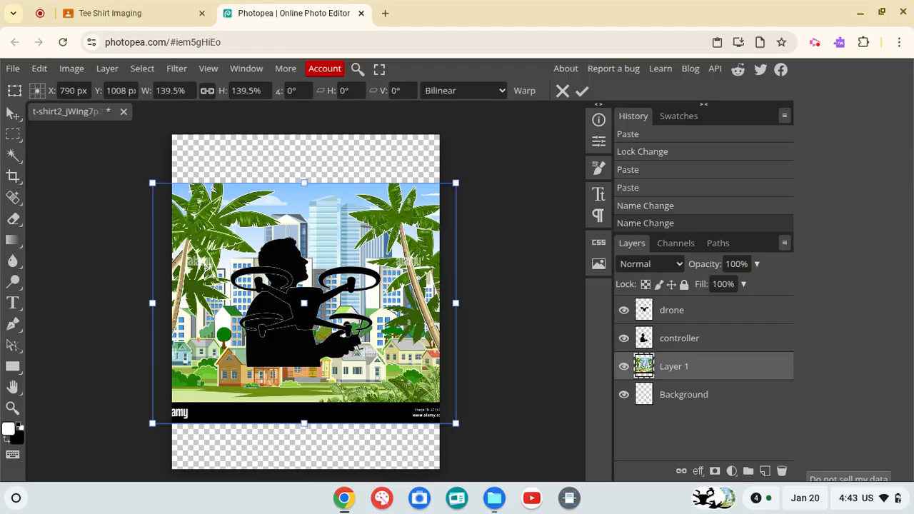
pyautogui.press('Return')
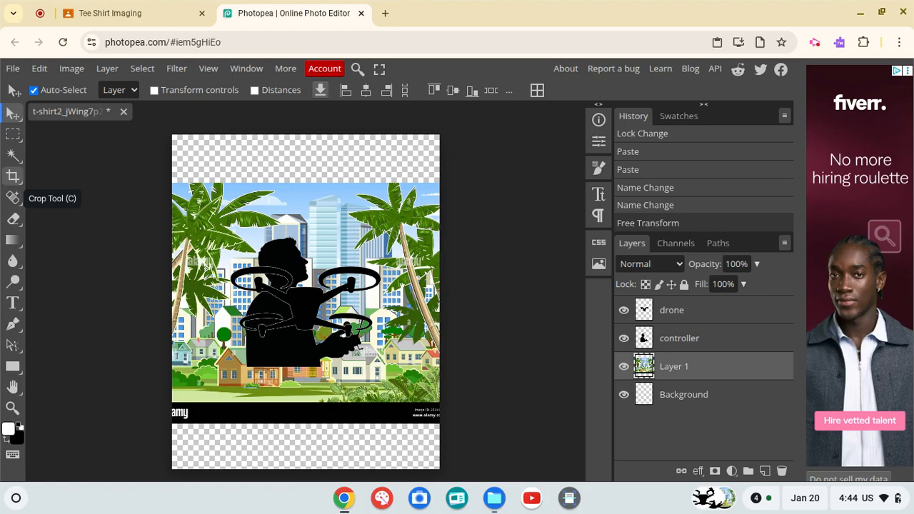
# - Crop the canvas vertically to the cityscape, cutting off the transparent areas above and below and the black alamy strip
pyautogui.click(13, 176)
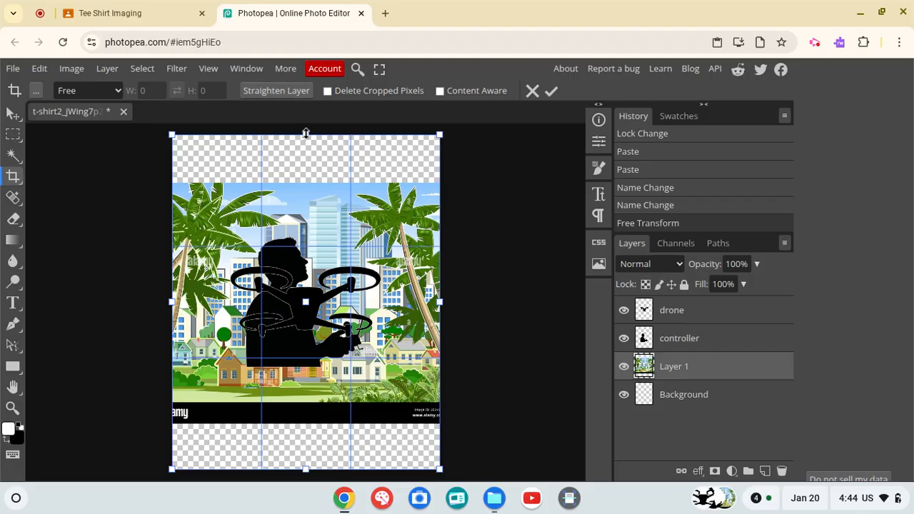
pyautogui.moveTo(306, 133); pyautogui.dragTo(306, 183)
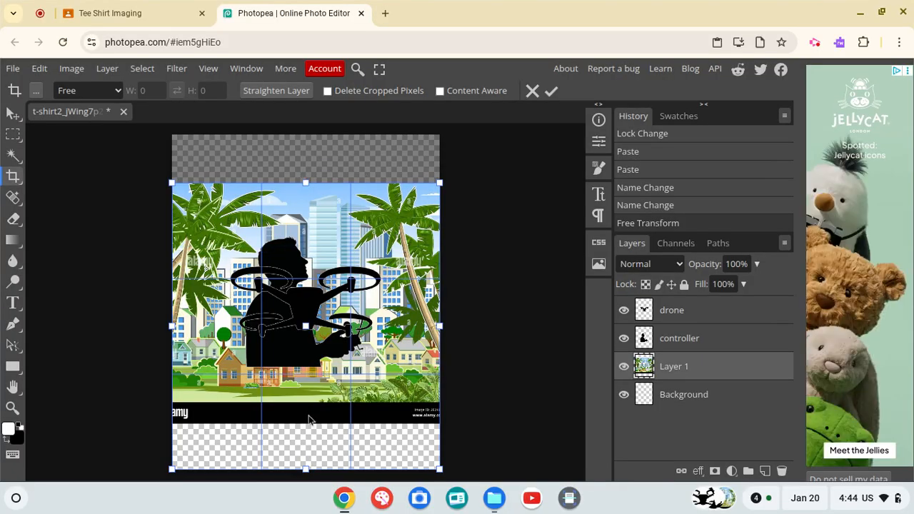
pyautogui.moveTo(306, 472); pyautogui.dragTo(291, 402)
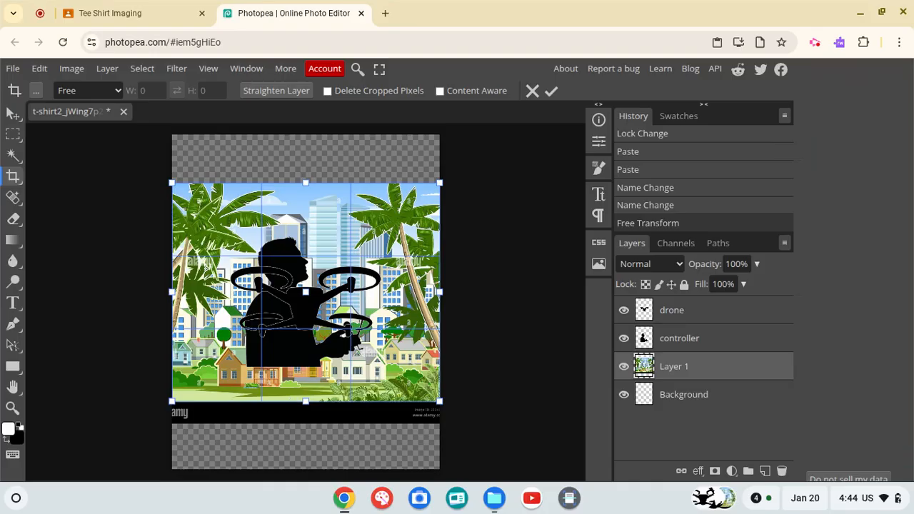
pyautogui.press('Return')
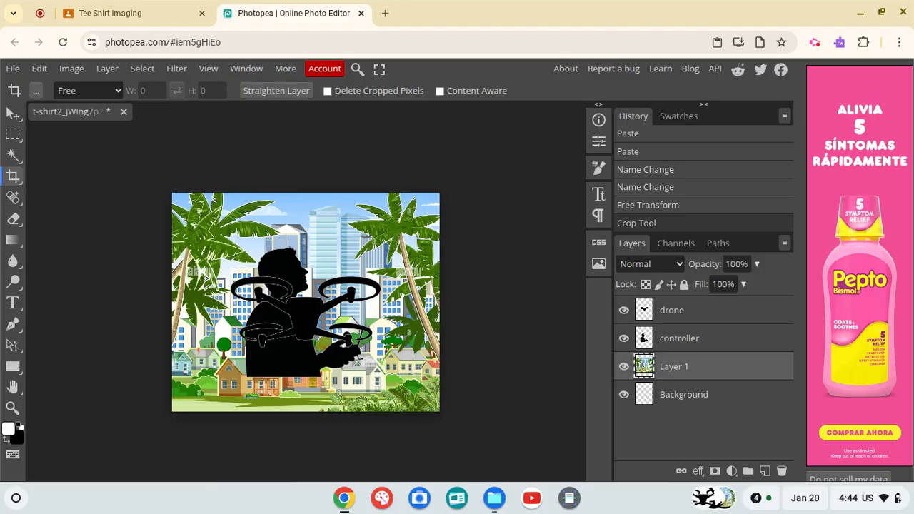
pyautogui.hotkey('ctrl', '0')
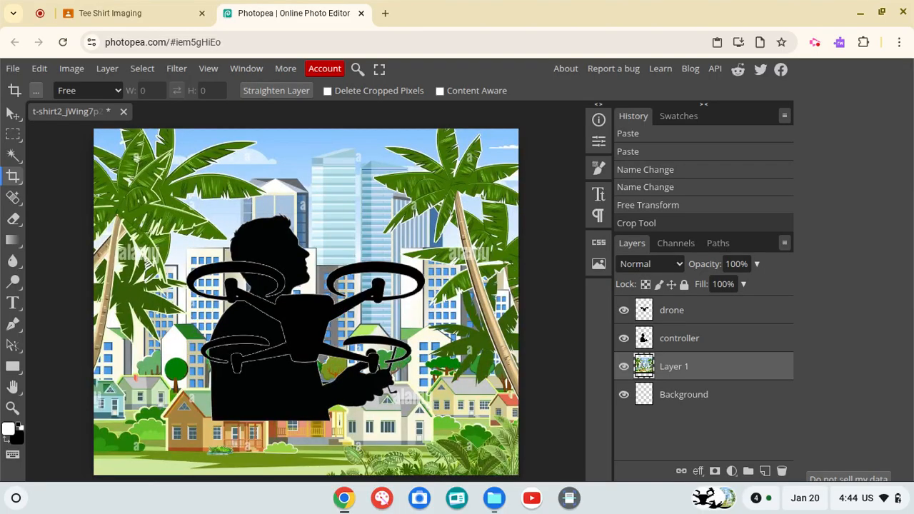
pyautogui.press('c')
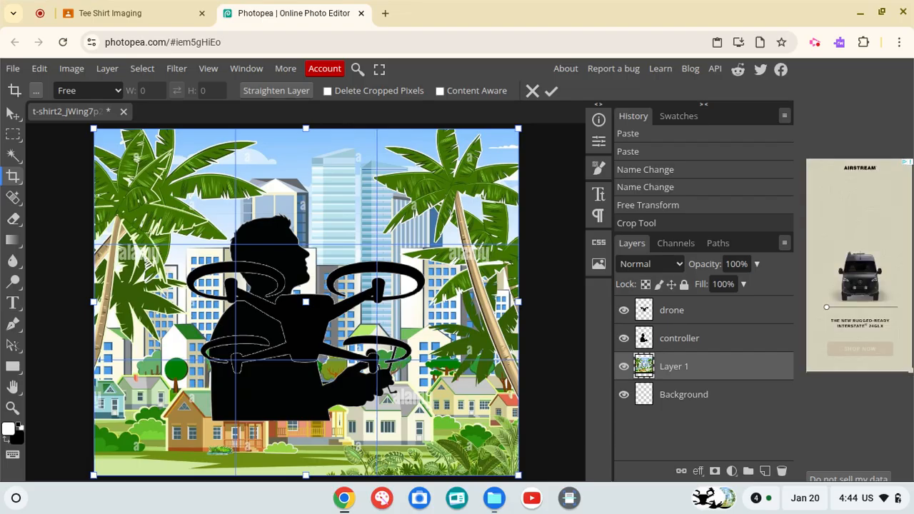
pyautogui.press('Escape')
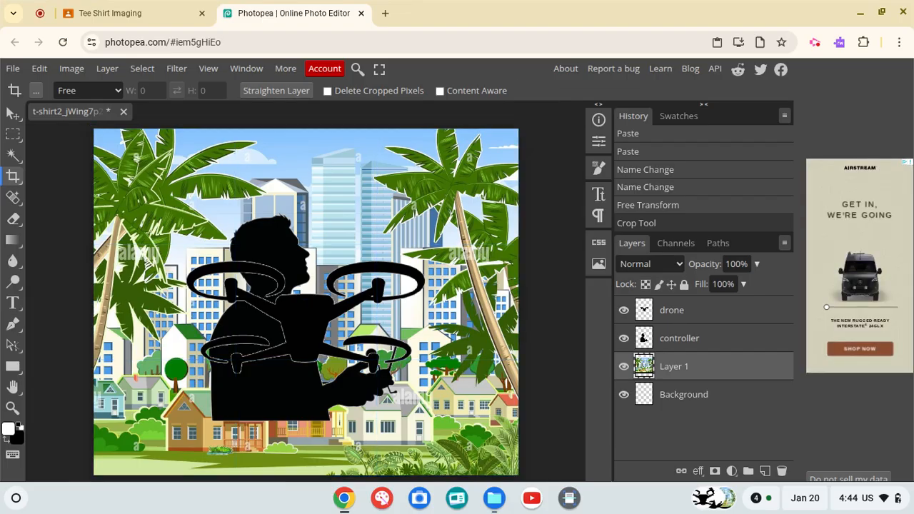
# - Move the drone layer up from the operator's torso into the sky, level with the palm crowns
pyautogui.click(665, 314)
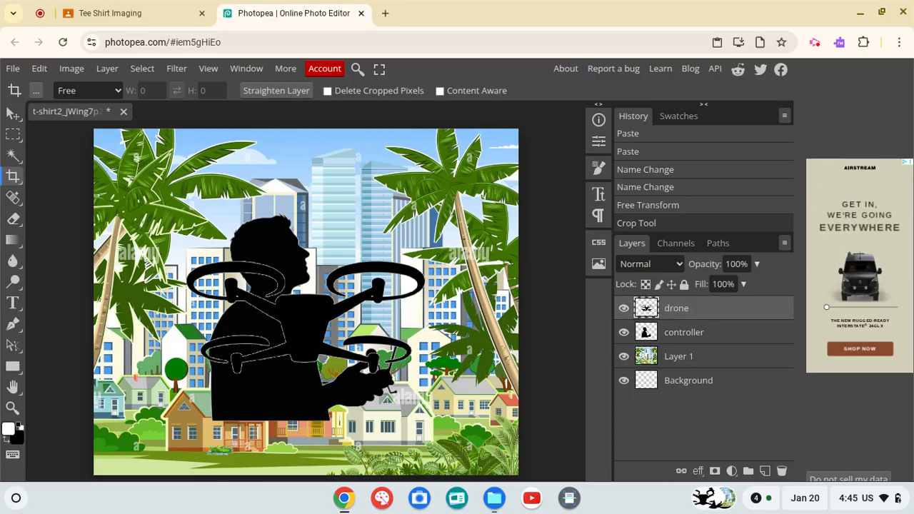
pyautogui.click(11, 114)
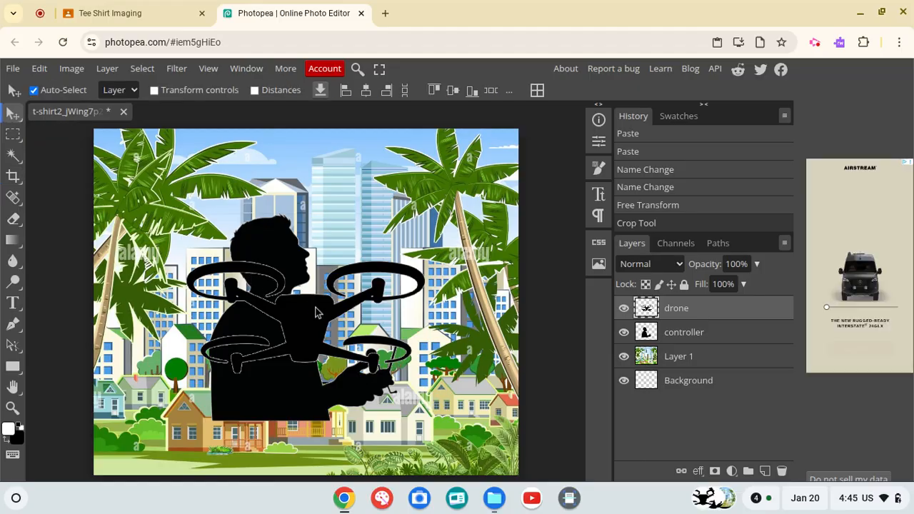
pyautogui.moveTo(316, 313); pyautogui.dragTo(324, 198)
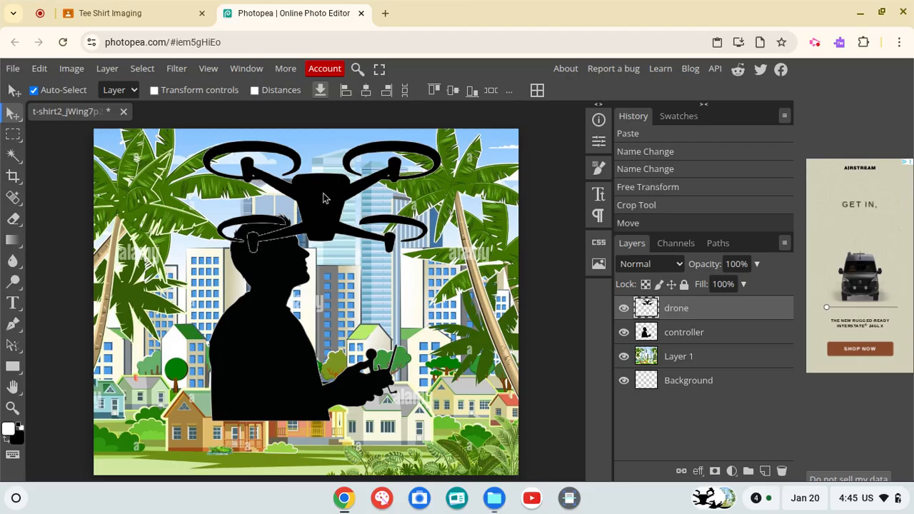
# - Scale the drone down to about 48% and position it in the sky just above the operator's head
pyautogui.click(39, 69)
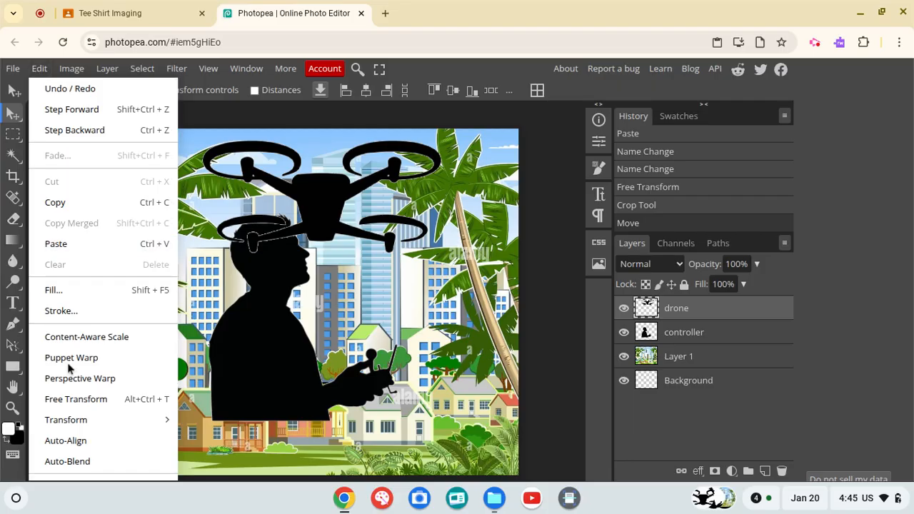
pyautogui.moveTo(81, 420)
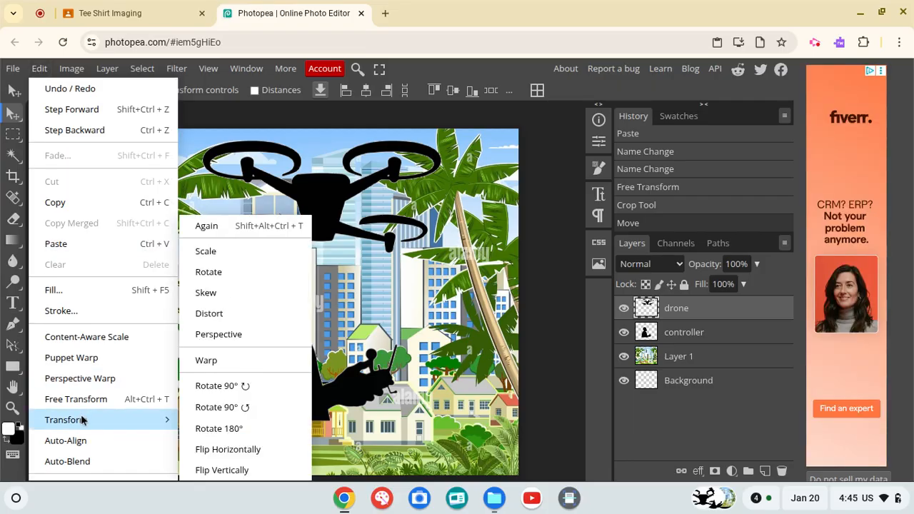
pyautogui.click(226, 256)
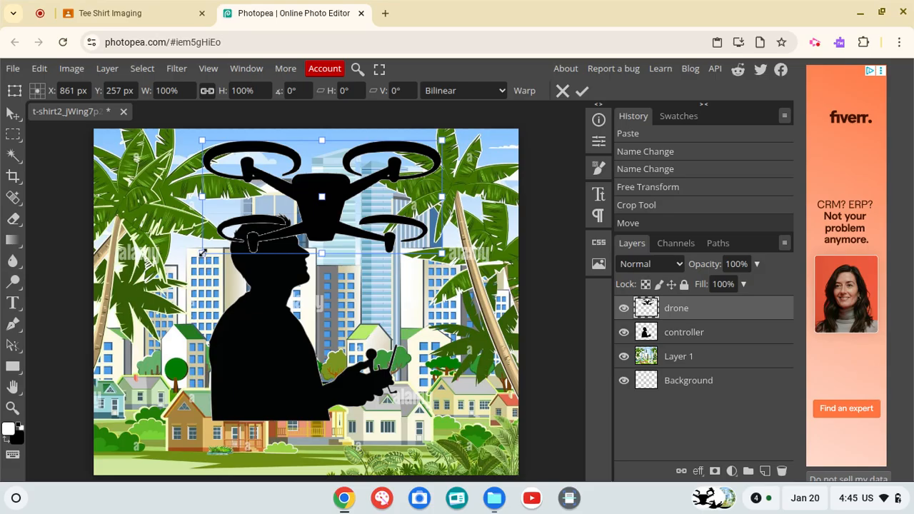
pyautogui.moveTo(203, 253); pyautogui.dragTo(255, 196)
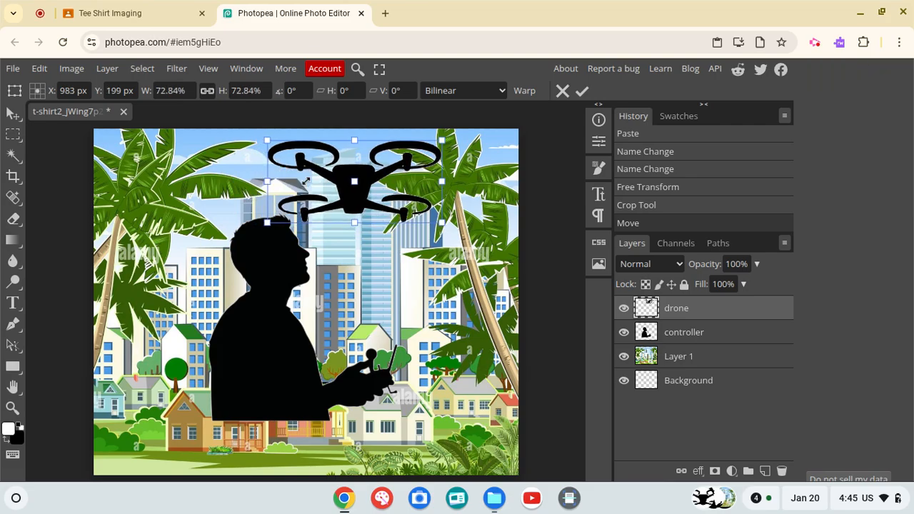
pyautogui.moveTo(443, 142); pyautogui.dragTo(389, 184)
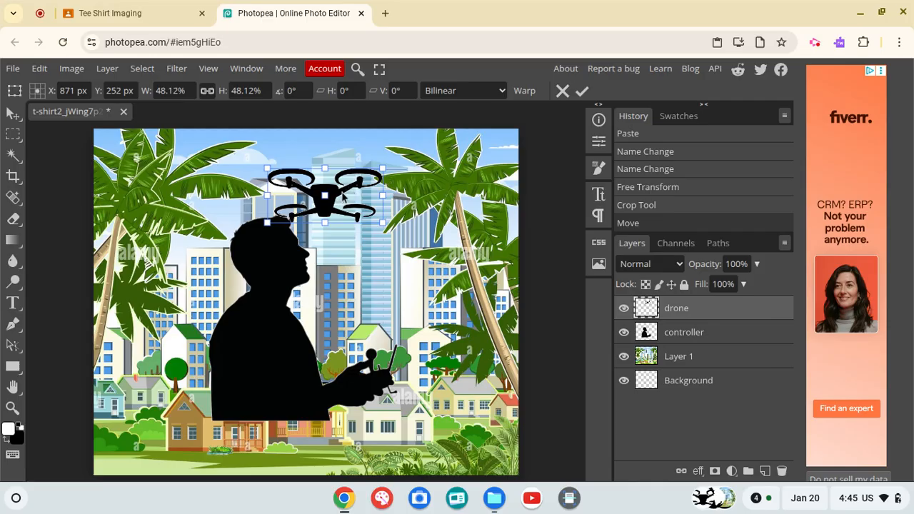
pyautogui.moveTo(344, 187)
pyautogui.mouseDown()
pyautogui.moveTo(337, 174)
pyautogui.moveTo(342, 181)
pyautogui.mouseUp()
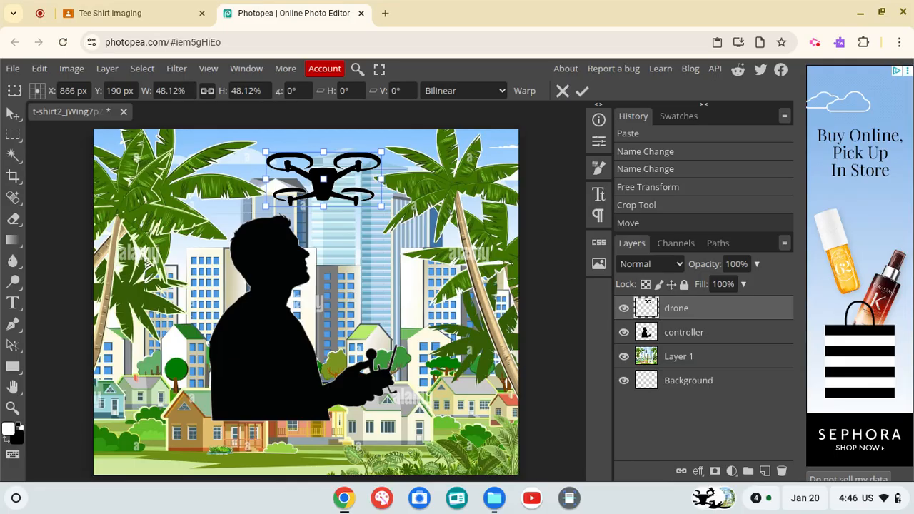
pyautogui.press('Return')
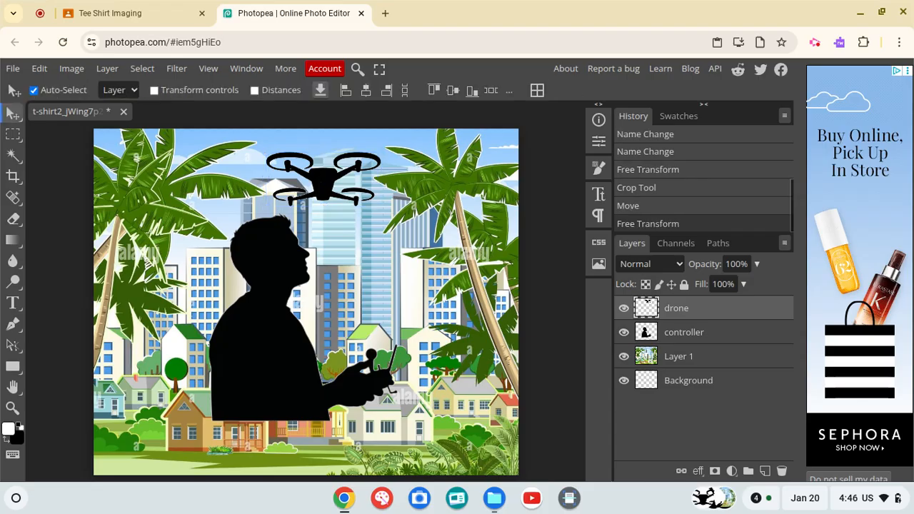
# - Move the controller silhouette down and to the left so its base meets the image's lower edge
pyautogui.click(682, 331)
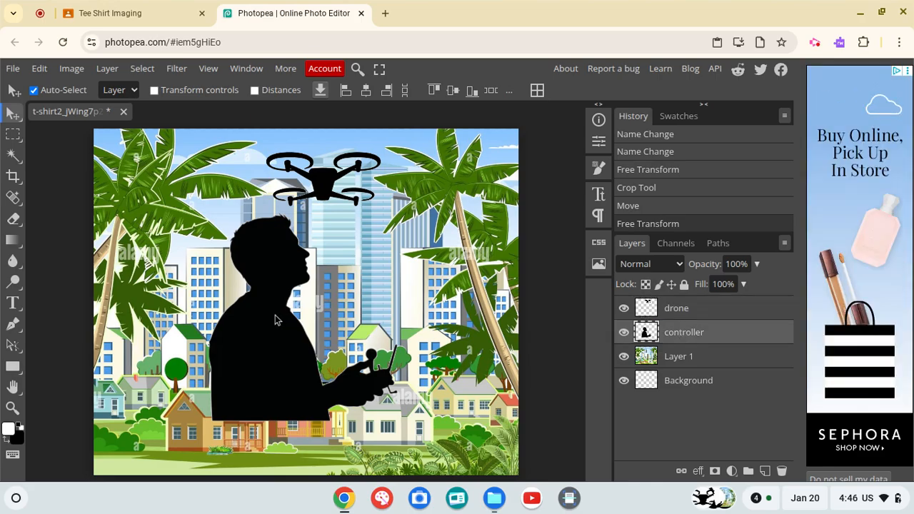
pyautogui.moveTo(257, 346); pyautogui.dragTo(225, 377)
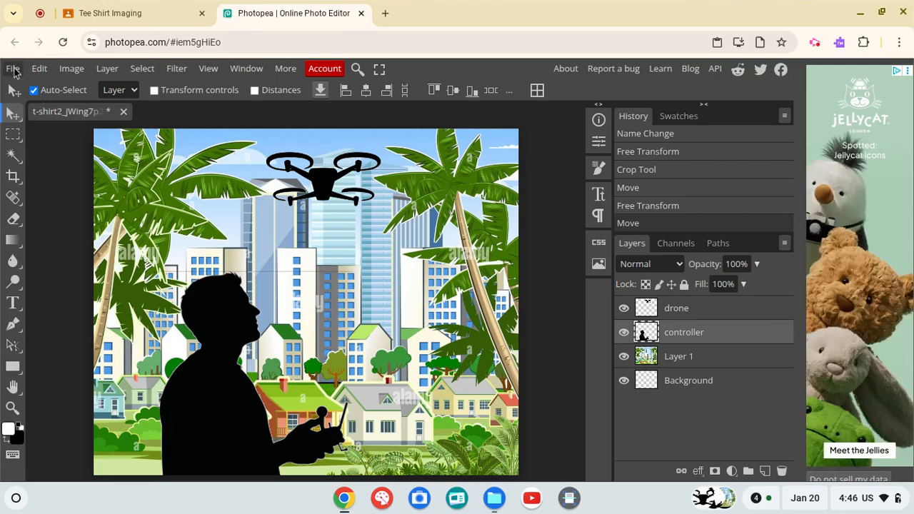
# - Export the composition as a JPG at 1600 × 1306 px and 70% quality
pyautogui.click(13, 69)
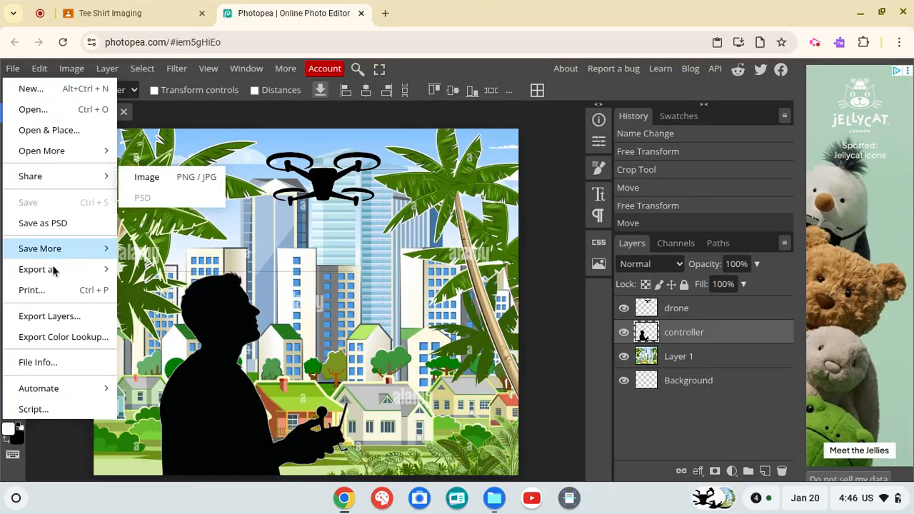
pyautogui.moveTo(52, 269)
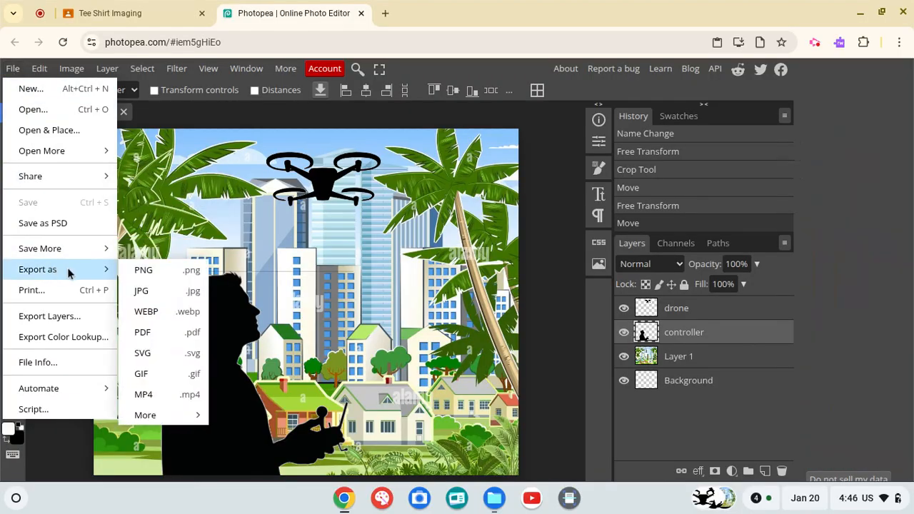
pyautogui.click(145, 292)
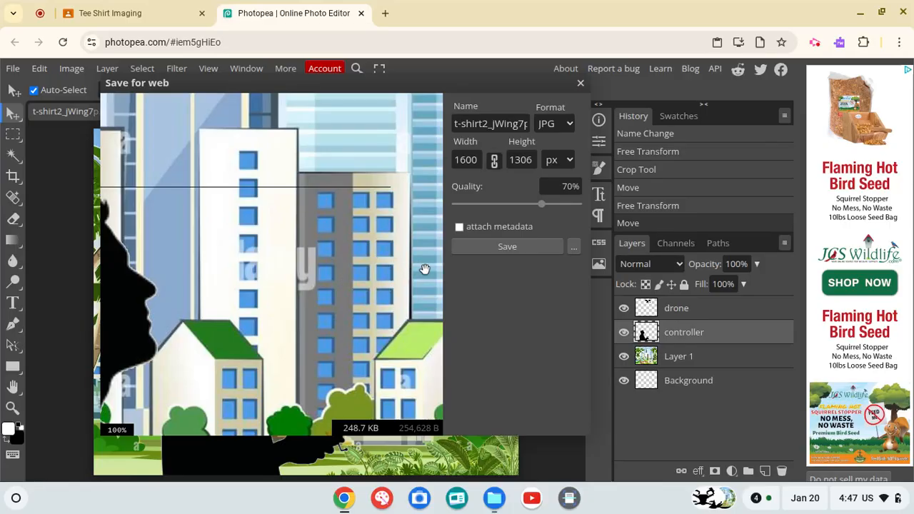
pyautogui.click(507, 247)
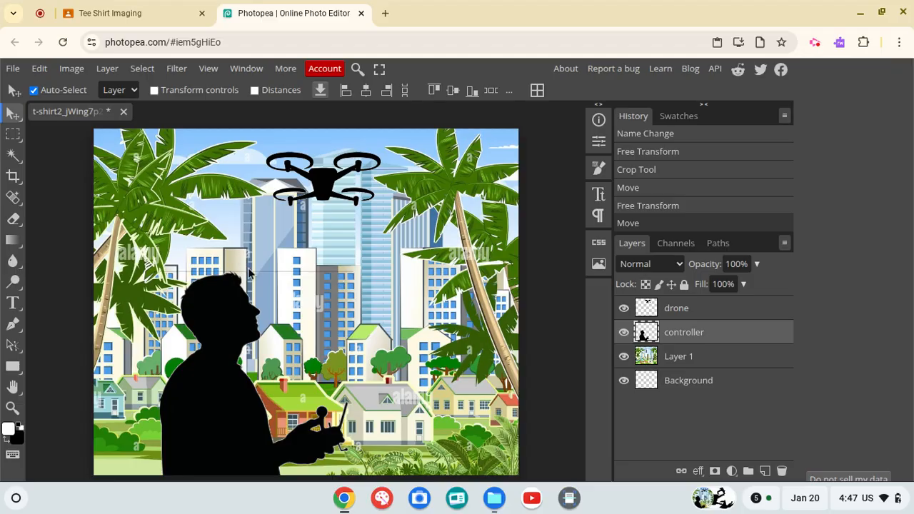
# - Erase the thin horizontal stray line above the operator's head on the controller layer with the Eraser at size 15
pyautogui.scroll(6, 250, 272)
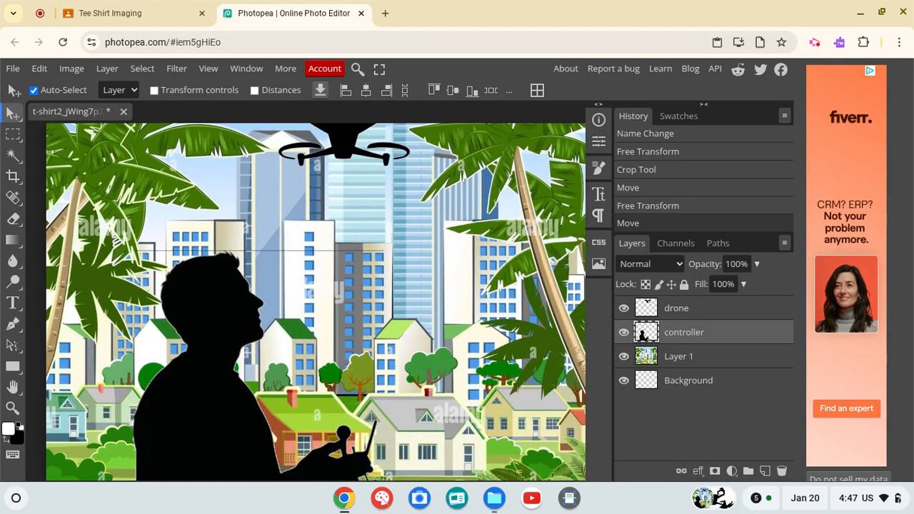
pyautogui.scroll(1, 257, 261)
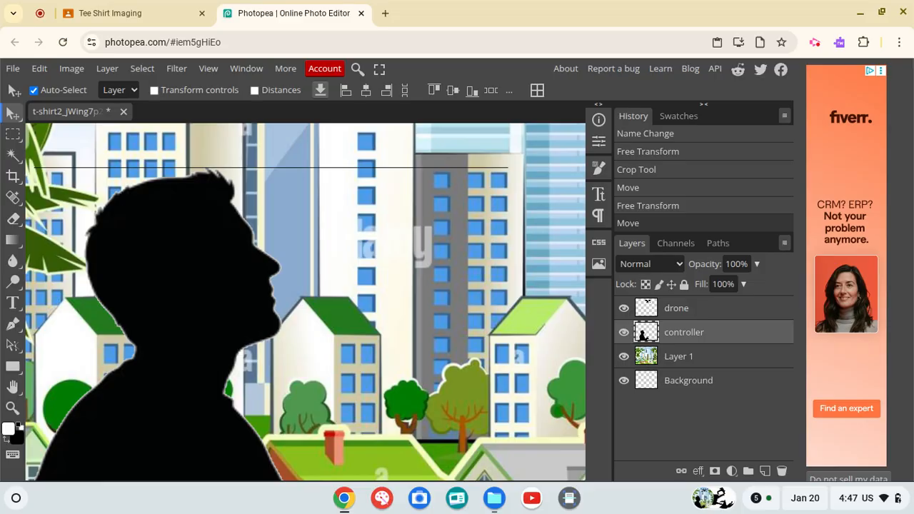
pyautogui.hscroll(-1, 257, 261)
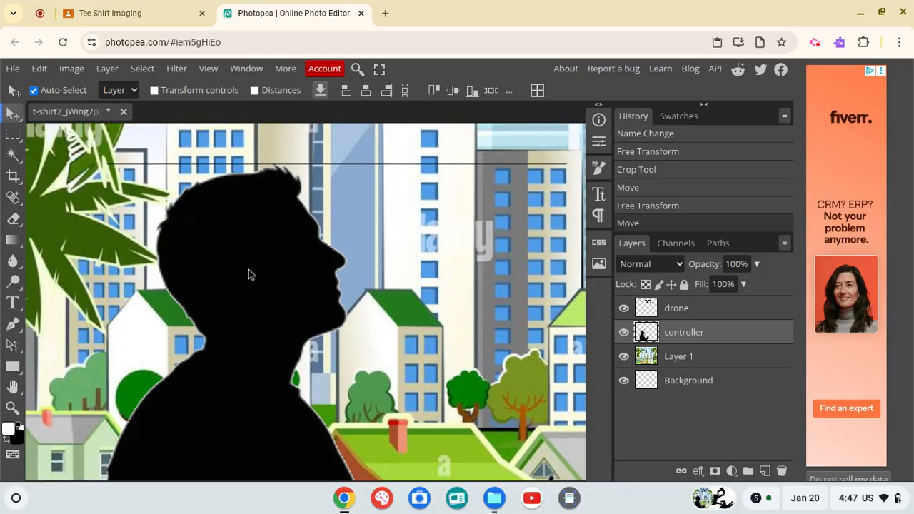
pyautogui.click(13, 222)
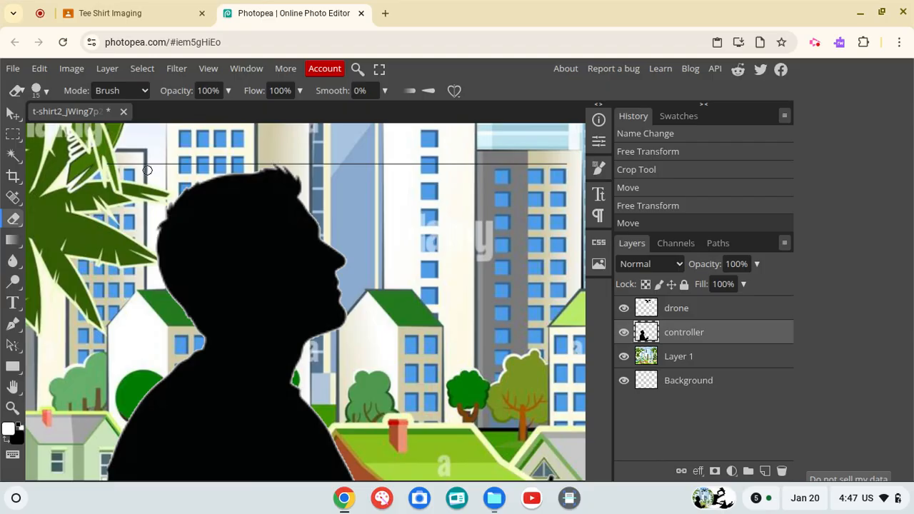
pyautogui.click(109, 163)
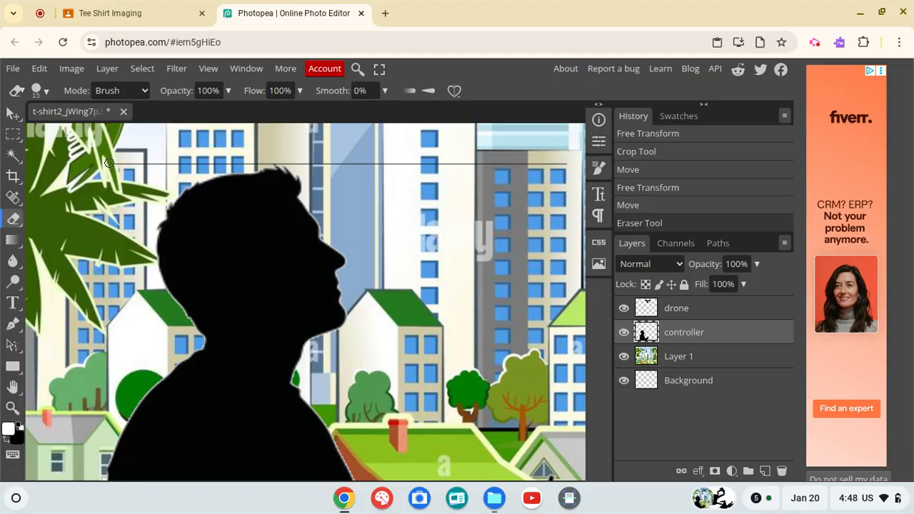
pyautogui.keyDown('shift'); pyautogui.click(274, 162); pyautogui.keyUp('shift')
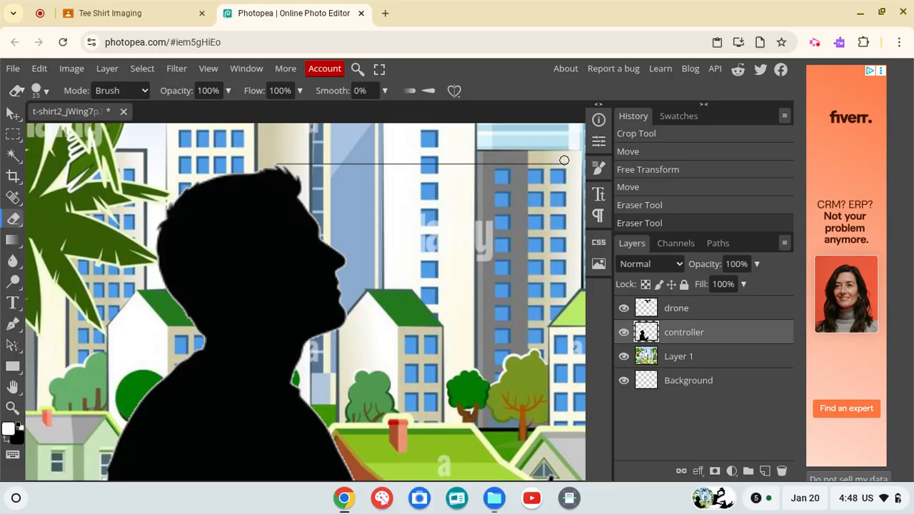
pyautogui.keyDown('shift'); pyautogui.click(564, 160); pyautogui.keyUp('shift')
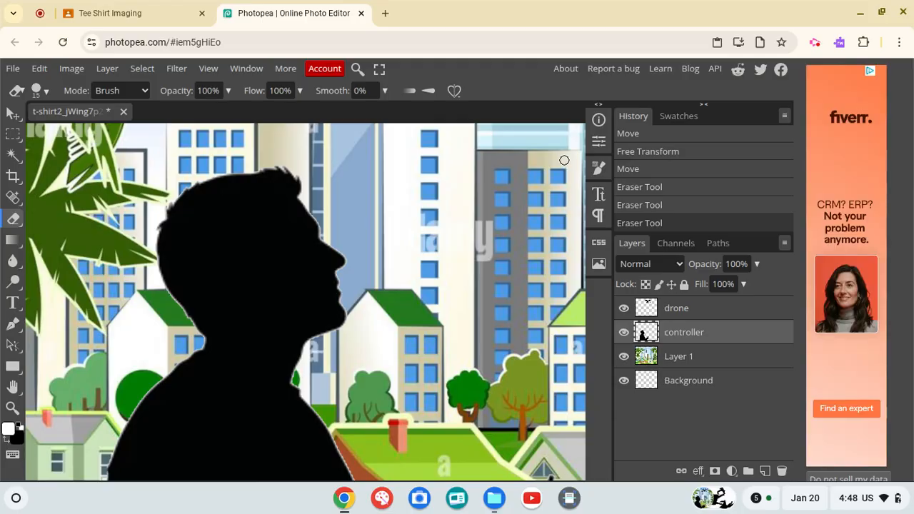
pyautogui.click(564, 161)
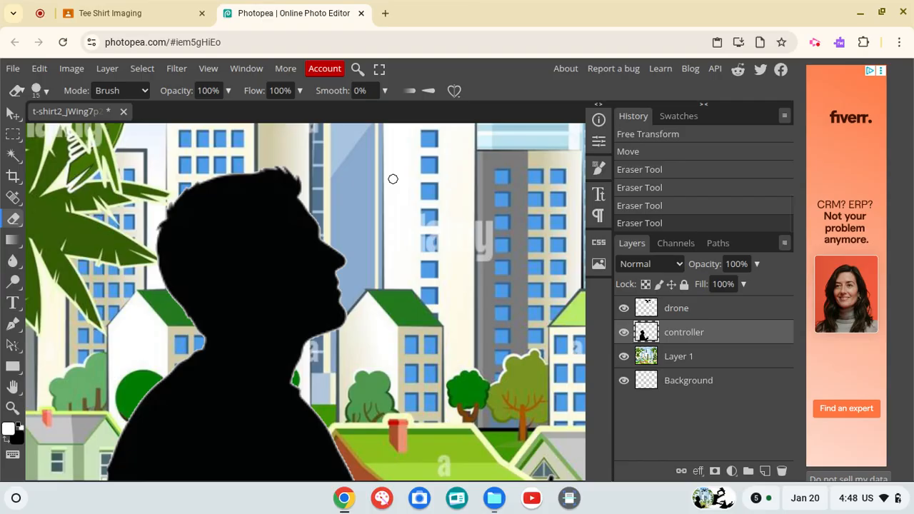
pyautogui.click(375, 173)
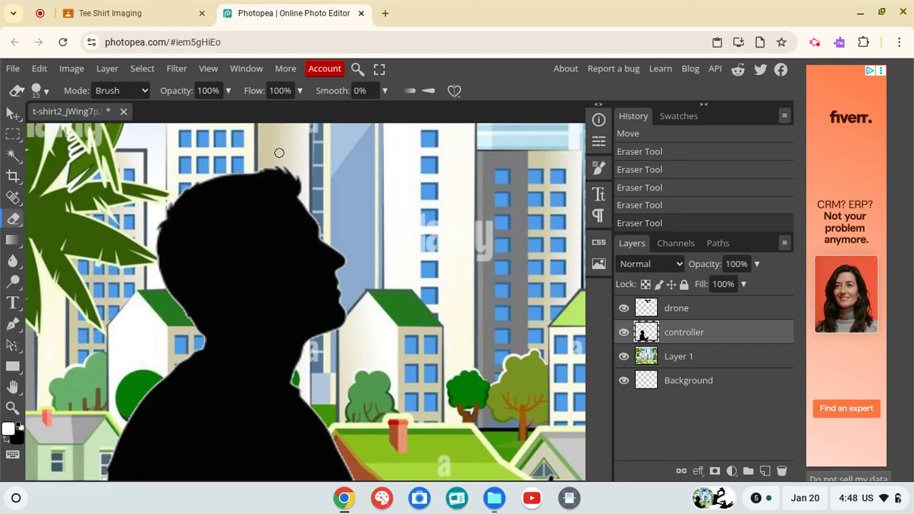
# - Export the cleaned-up composition as a JPG at 1600 × 1306 px and 70% quality
pyautogui.click(13, 69)
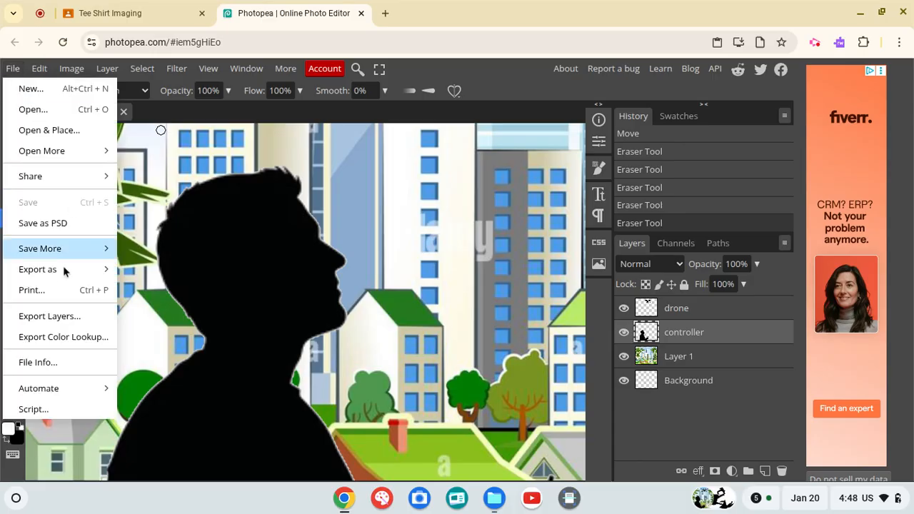
pyautogui.moveTo(63, 268)
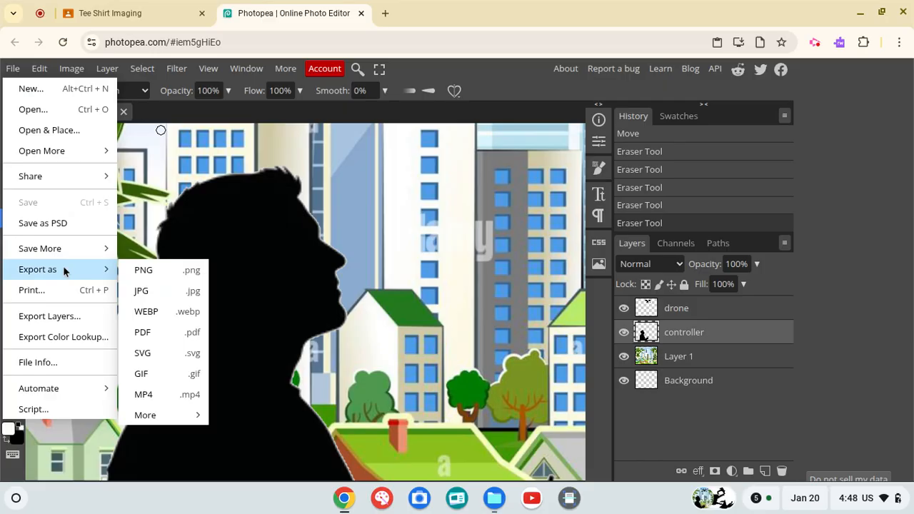
pyautogui.click(142, 293)
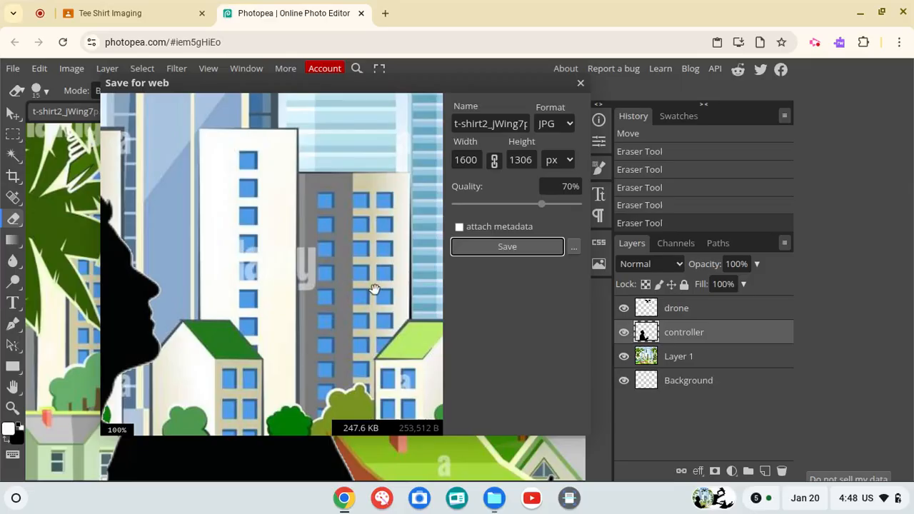
pyautogui.click(481, 246)
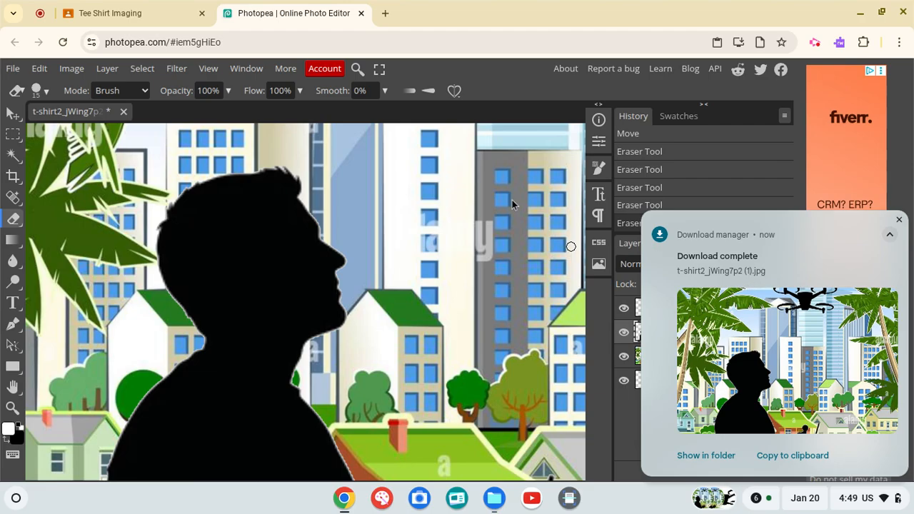
# - Save the layered project as a PSD in the Downloads folder under the suggested file name
pyautogui.click(13, 69)
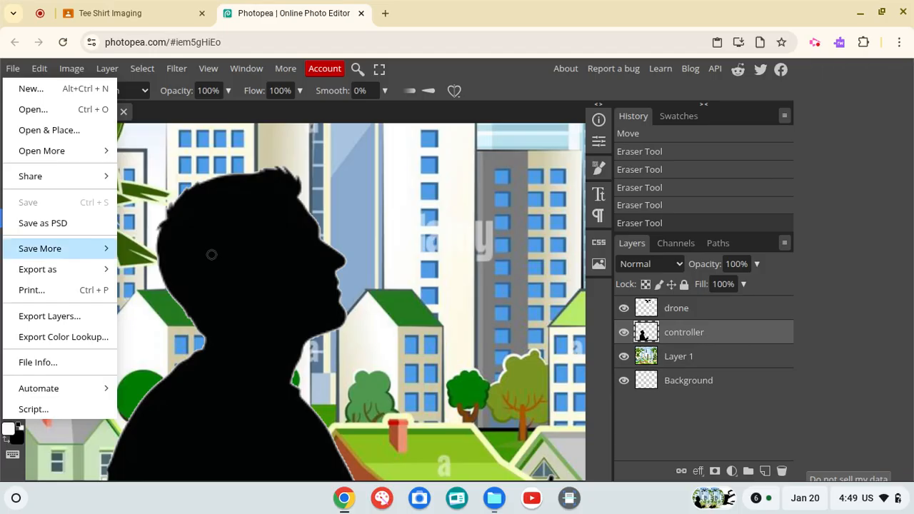
pyautogui.moveTo(50, 249)
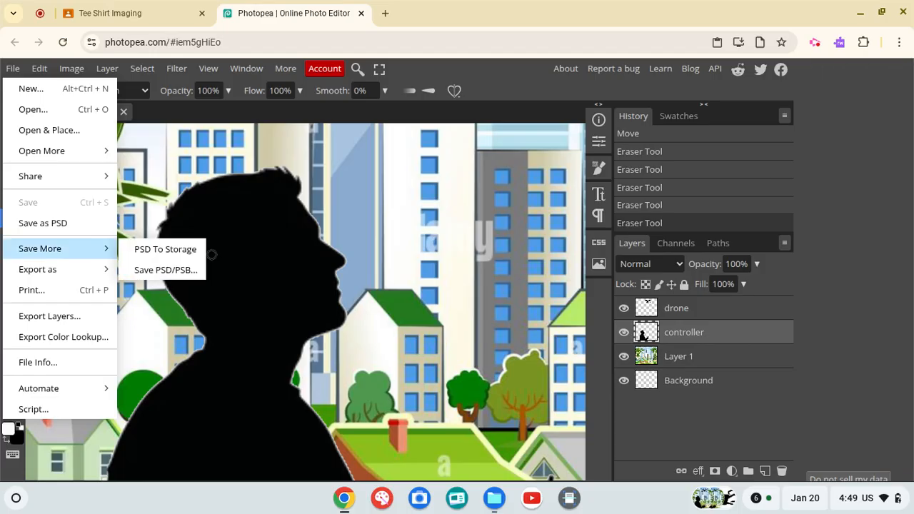
pyautogui.click(48, 223)
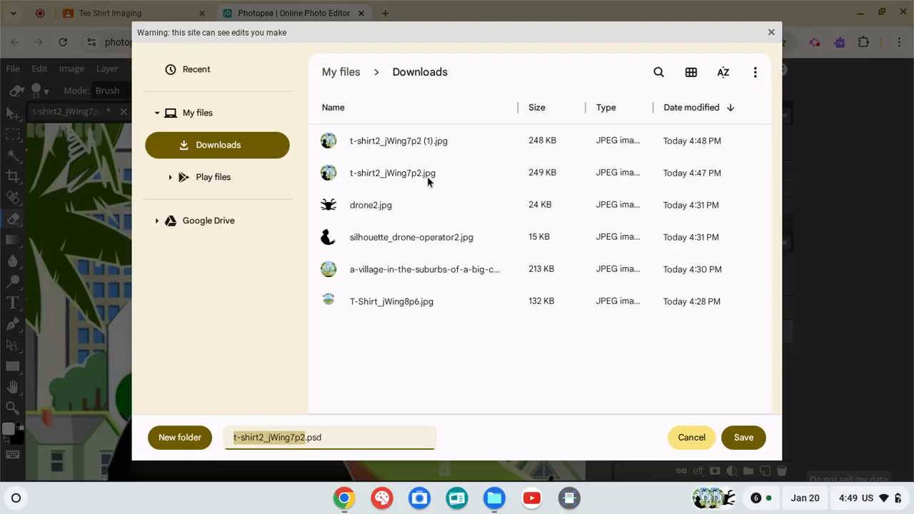
pyautogui.click(740, 437)
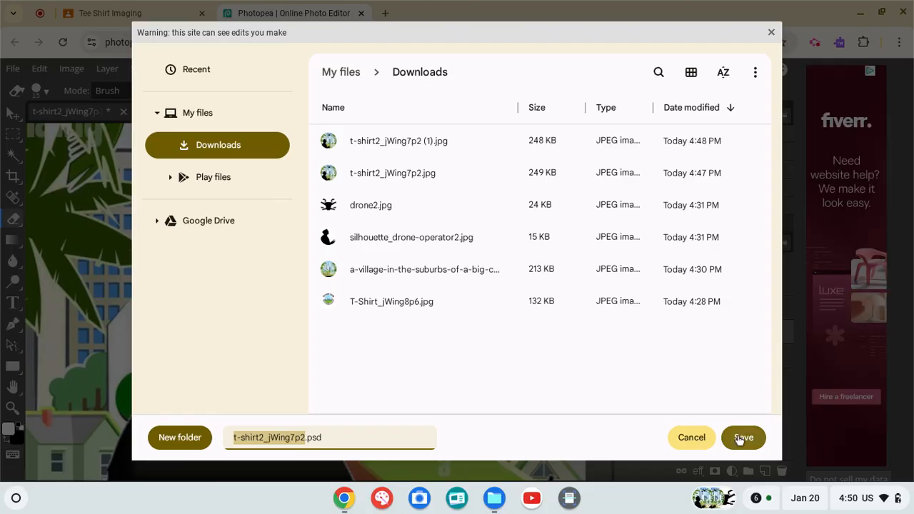
pyautogui.click(740, 438)
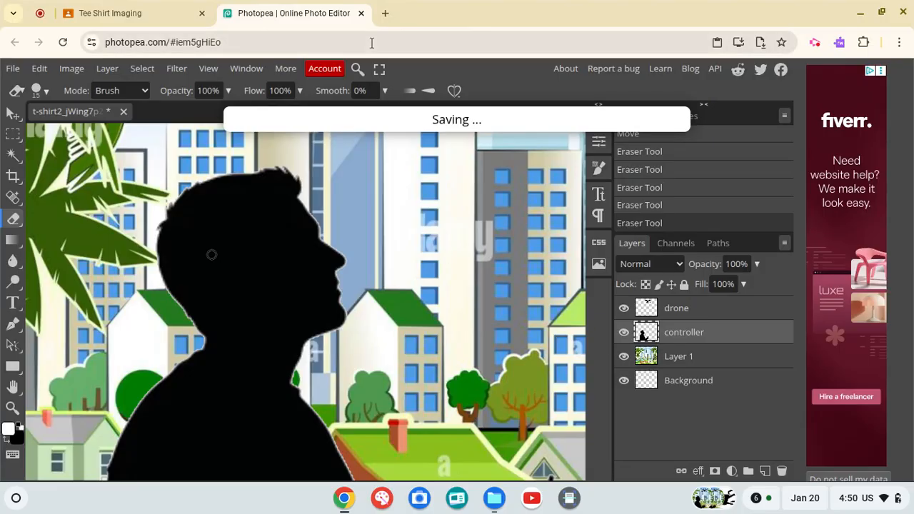
# - Close the Photopea tab, leaving the site despite the unsaved-changes prompt, and open the Files app
pyautogui.click(361, 13)
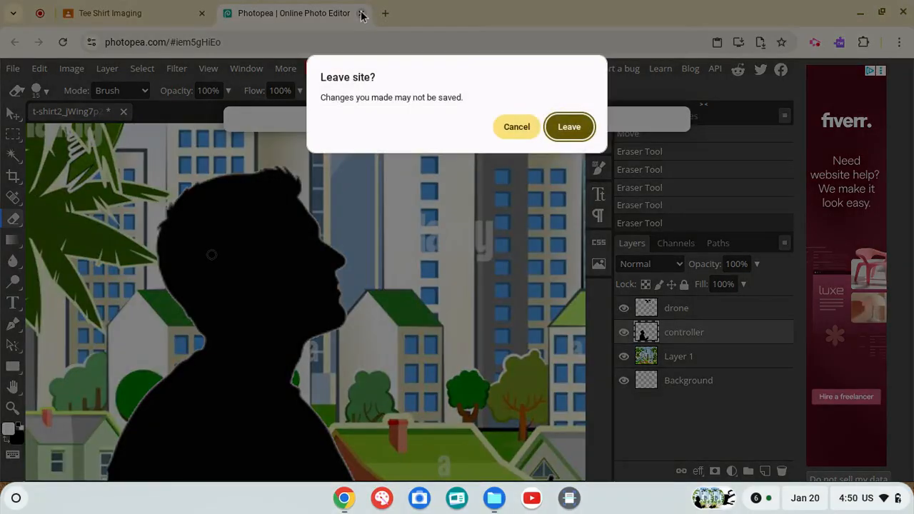
pyautogui.click(564, 129)
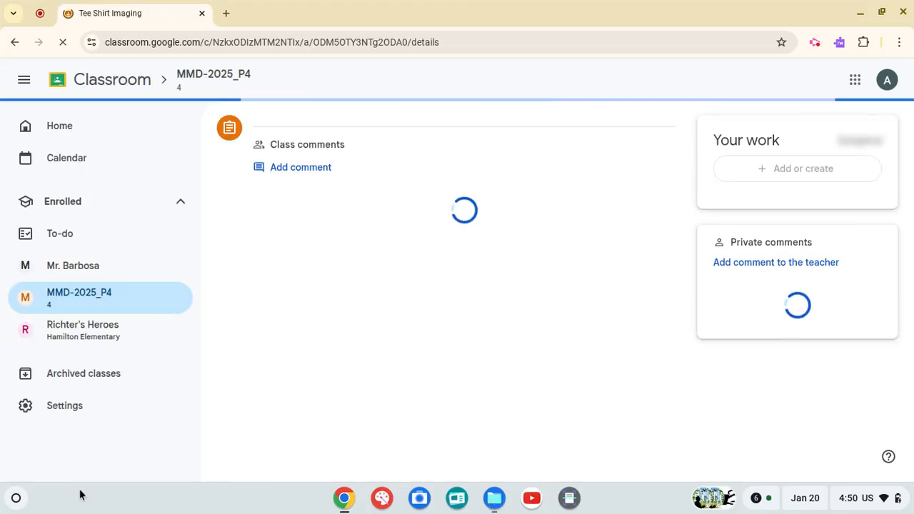
pyautogui.click(16, 498)
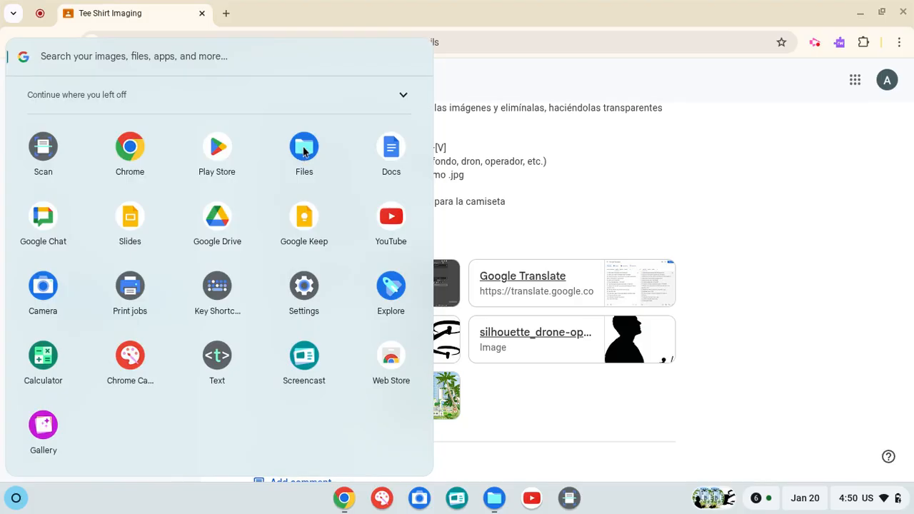
pyautogui.click(304, 148)
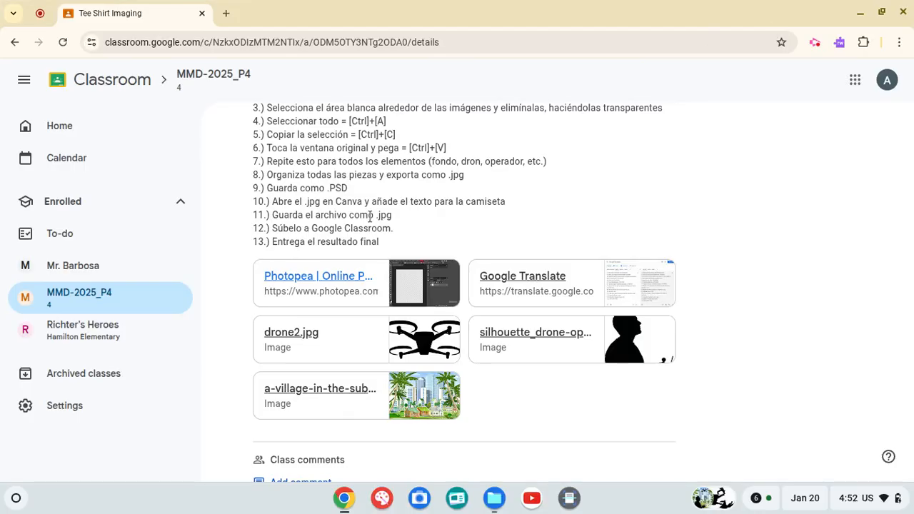
# - Open the Practice Canva assignment in the MMD-2025_P4 class and follow its attached link to Canva
pyautogui.click(213, 75)
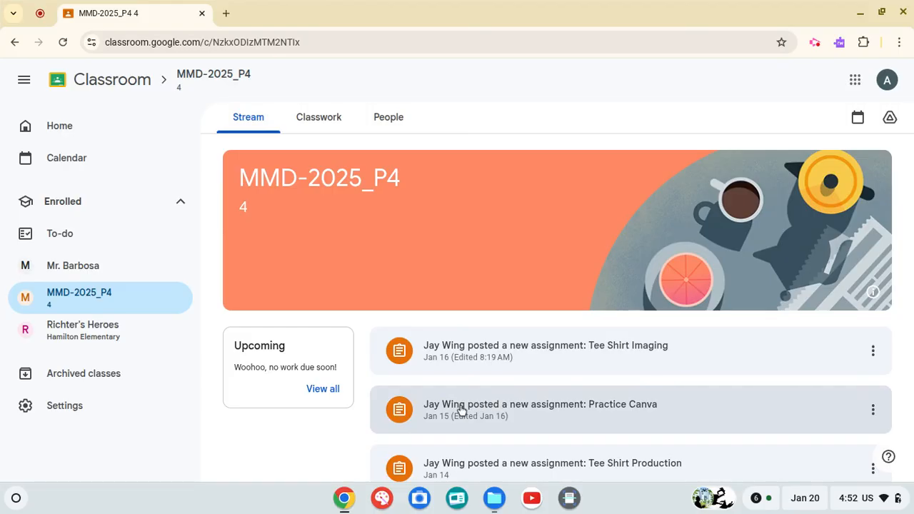
pyautogui.click(462, 409)
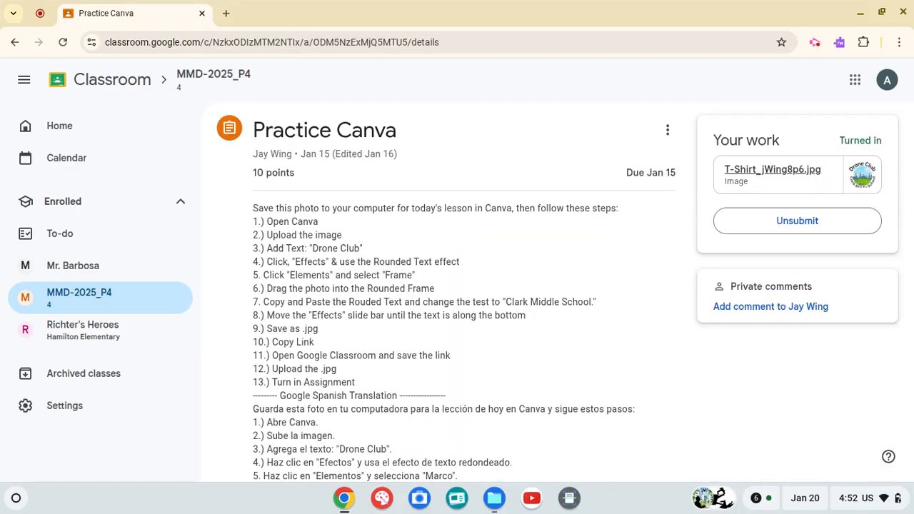
pyautogui.scroll(-5, 660, 403)
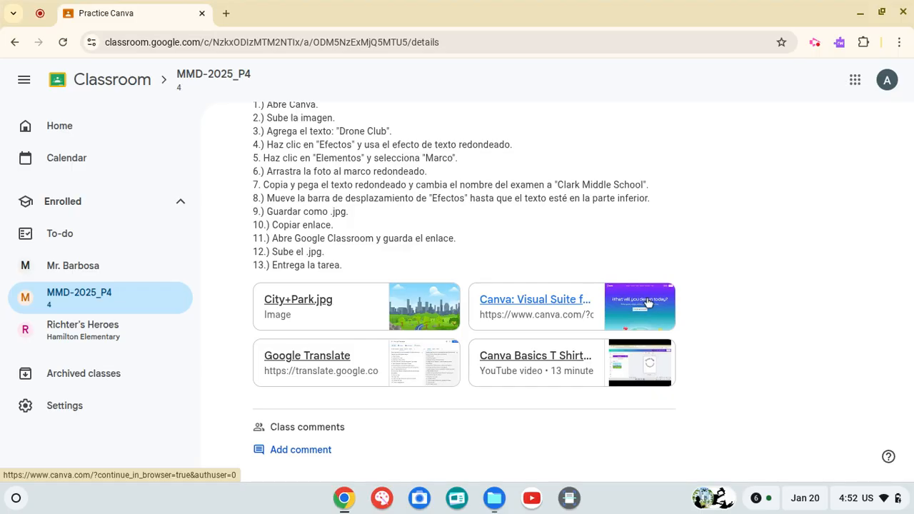
pyautogui.click(647, 302)
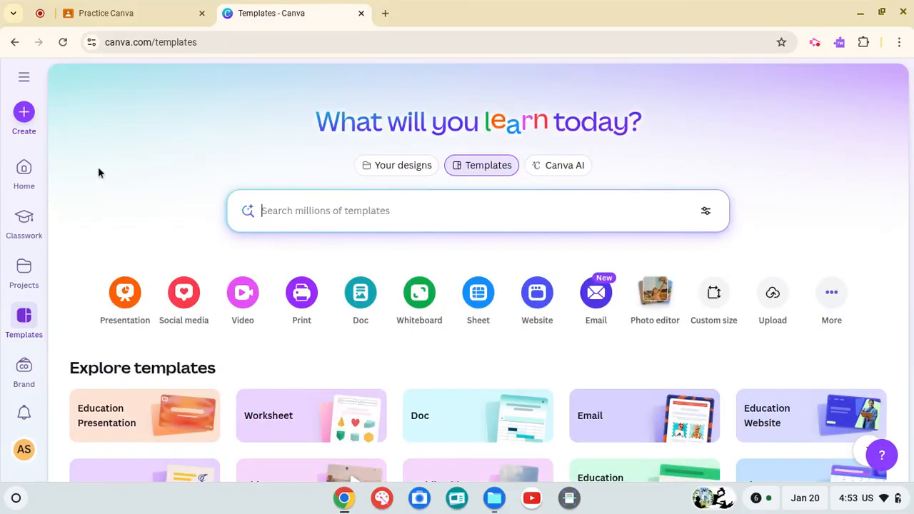
# - Go to the Canva home page and open the recent t-shirt design with the circular Drone Club and Clark Middle School logo
pyautogui.click(24, 170)
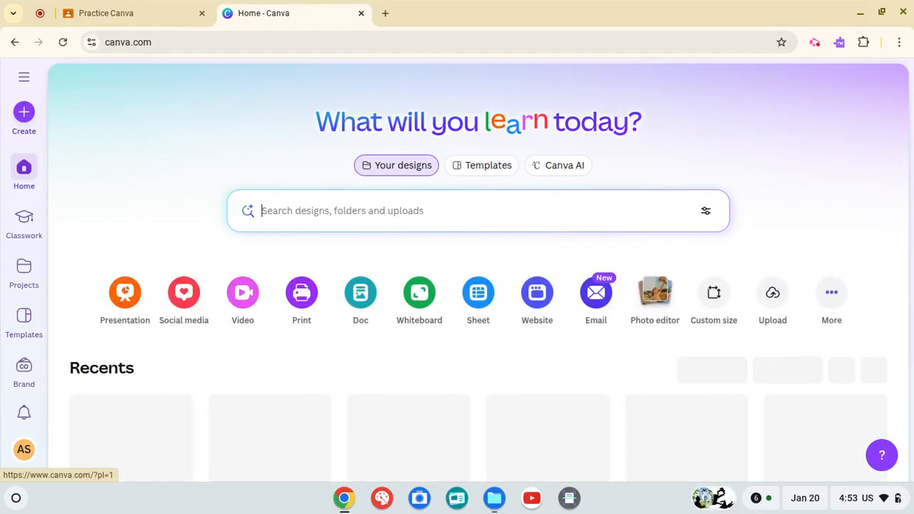
pyautogui.click(24, 170)
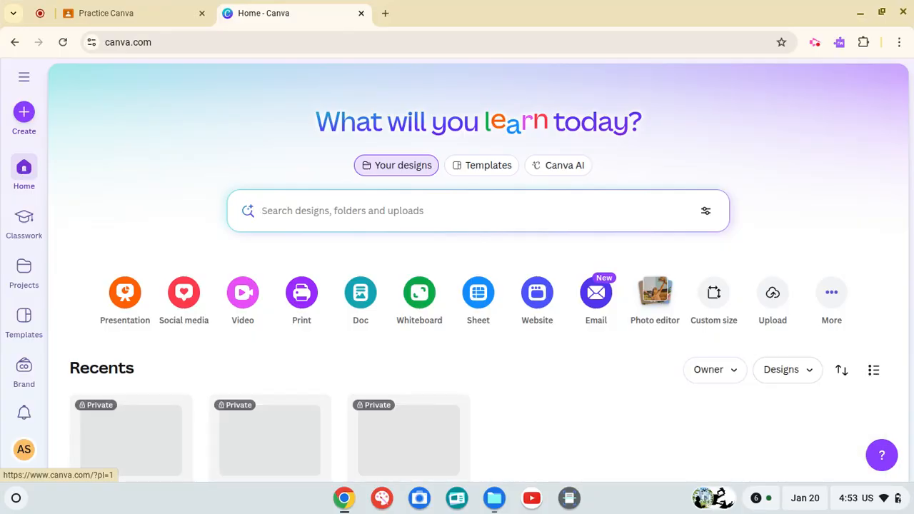
pyautogui.scroll(-2, 35, 187)
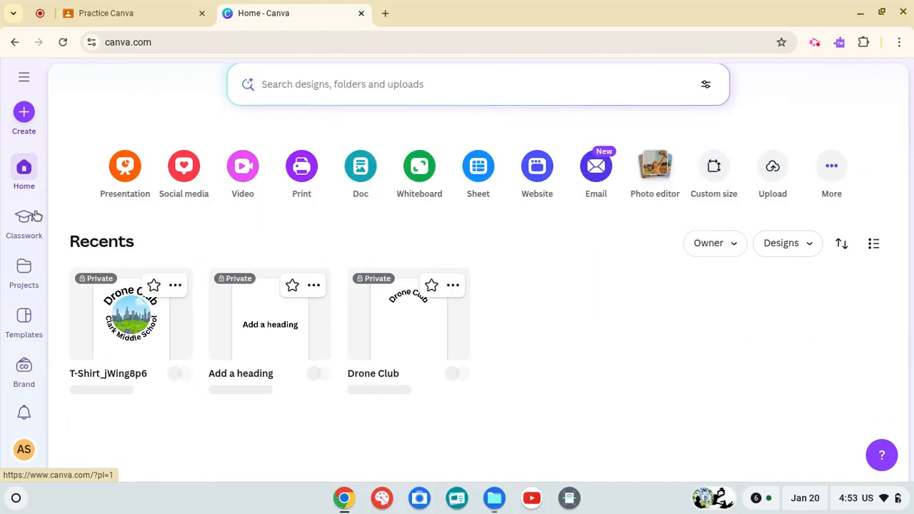
pyautogui.scroll(2, 116, 312)
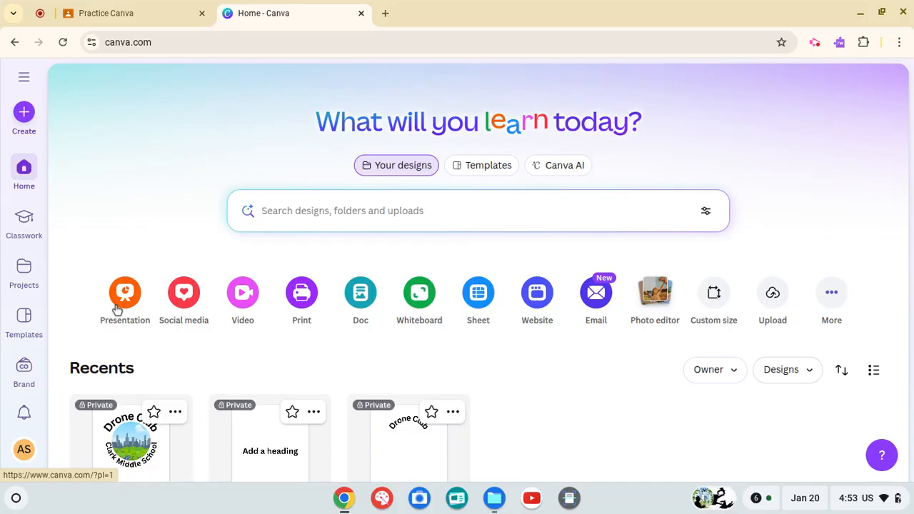
pyautogui.click(125, 439)
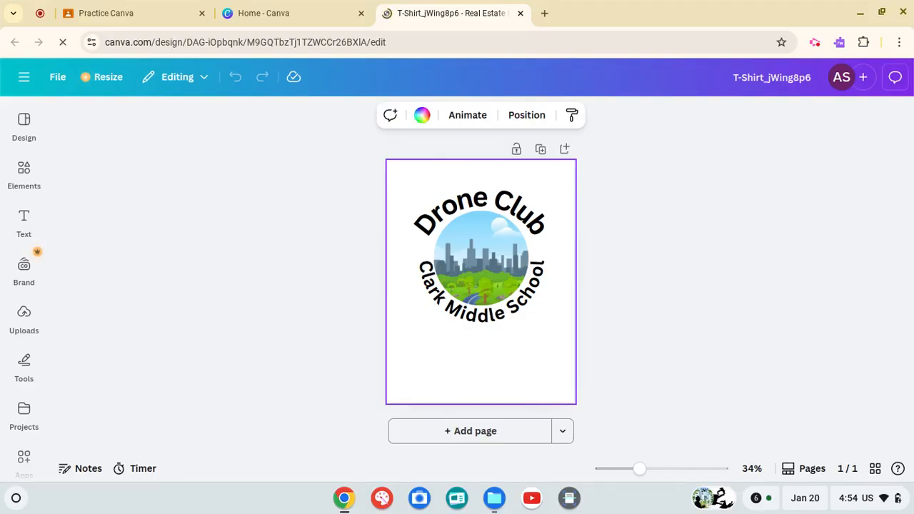
# - Add a second page and copy the Drone Club text, round city image and Clark Middle School text from page 1 onto it
pyautogui.hotkey('ctrl', 'a')
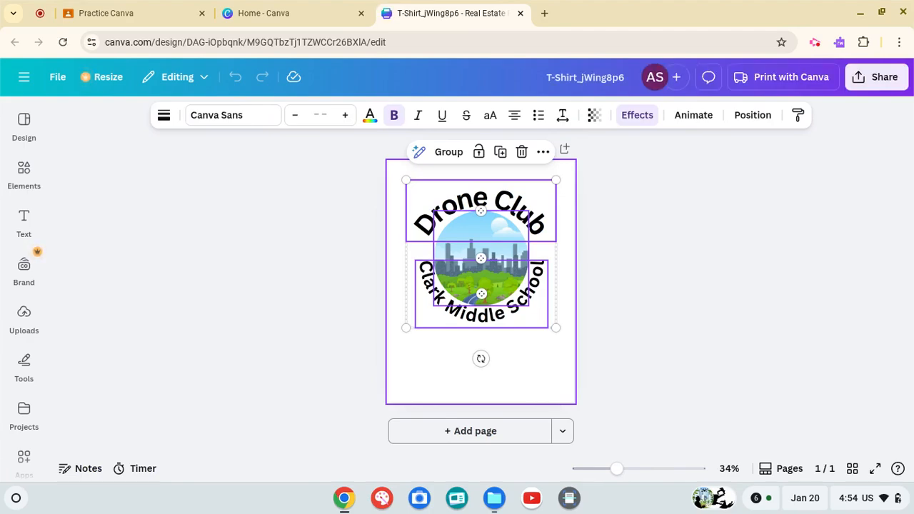
pyautogui.click(458, 437)
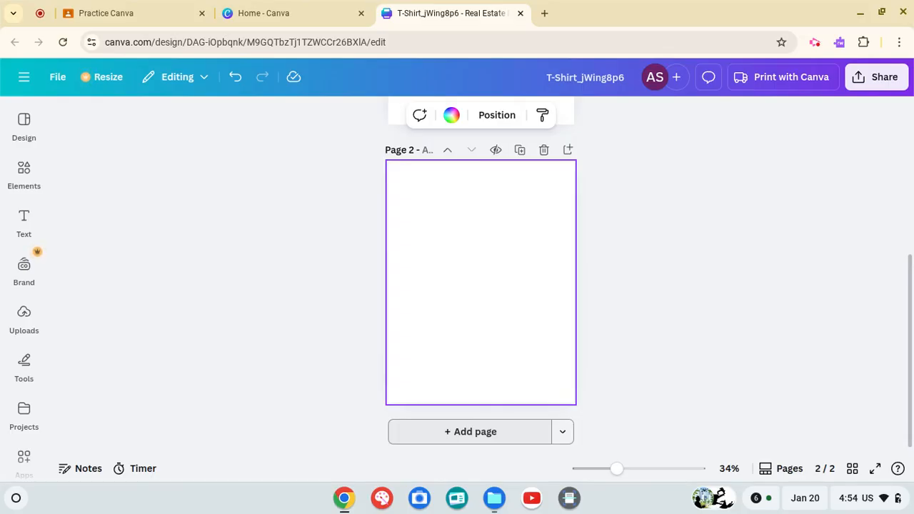
pyautogui.hotkey('ctrl', 'v')
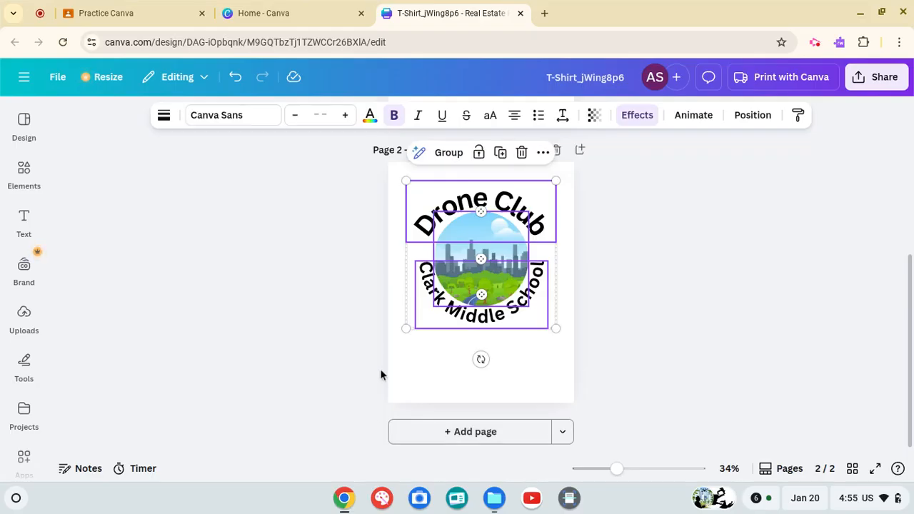
pyautogui.click(334, 264)
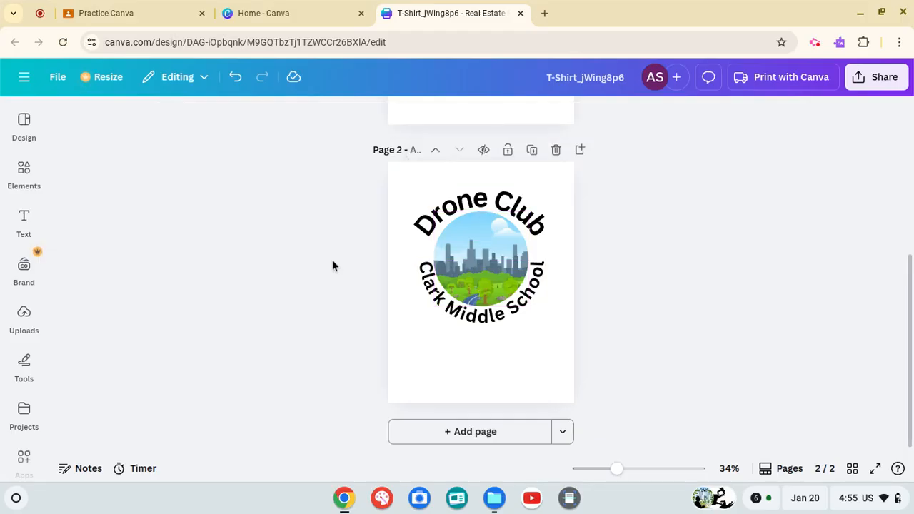
# - Upload the t-shirt2 drone operator JPG from Downloads and place it in the round image frame on page 2
pyautogui.click(24, 315)
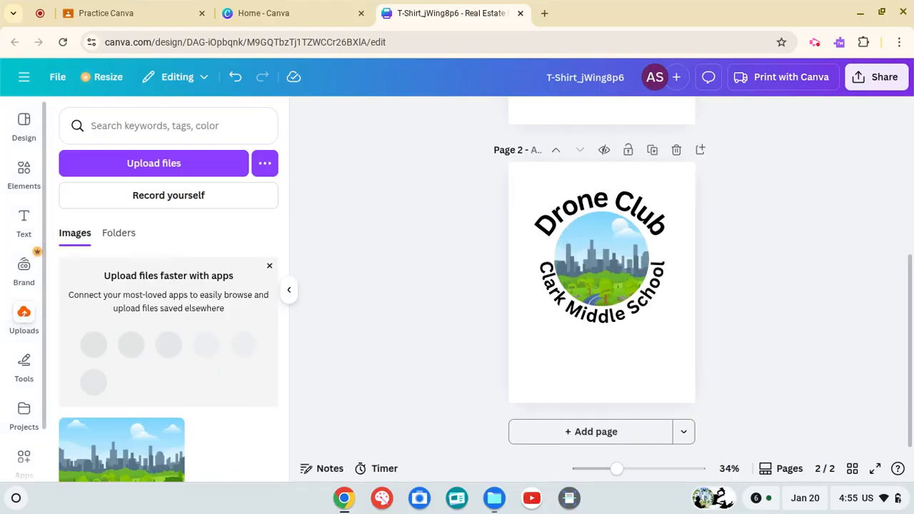
pyautogui.click(123, 165)
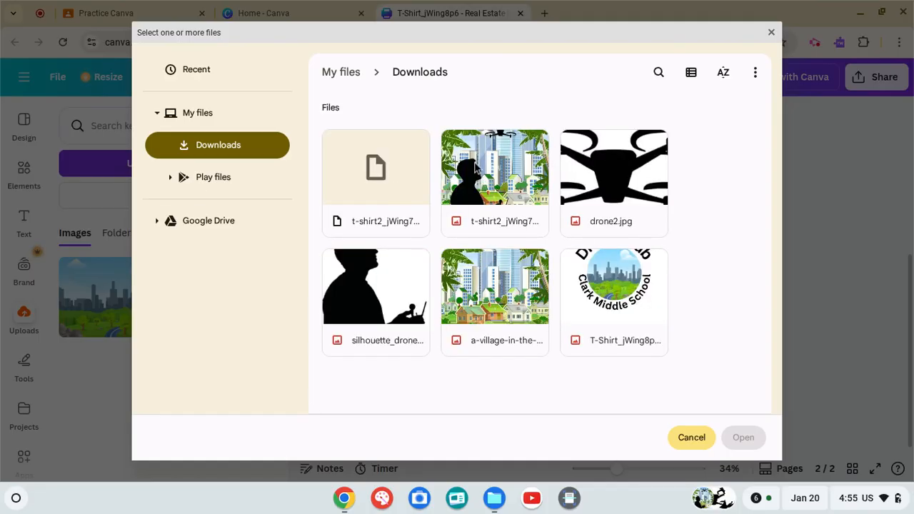
pyautogui.click(476, 168)
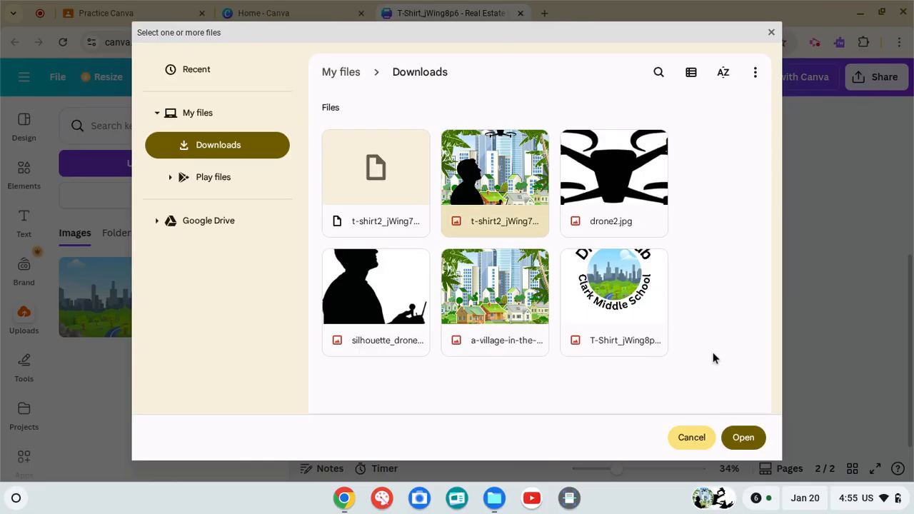
pyautogui.click(743, 437)
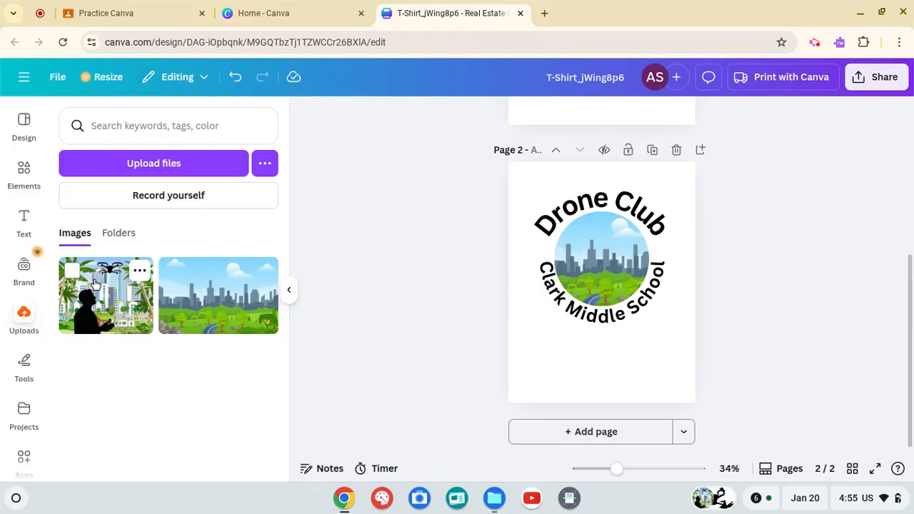
pyautogui.click(137, 289)
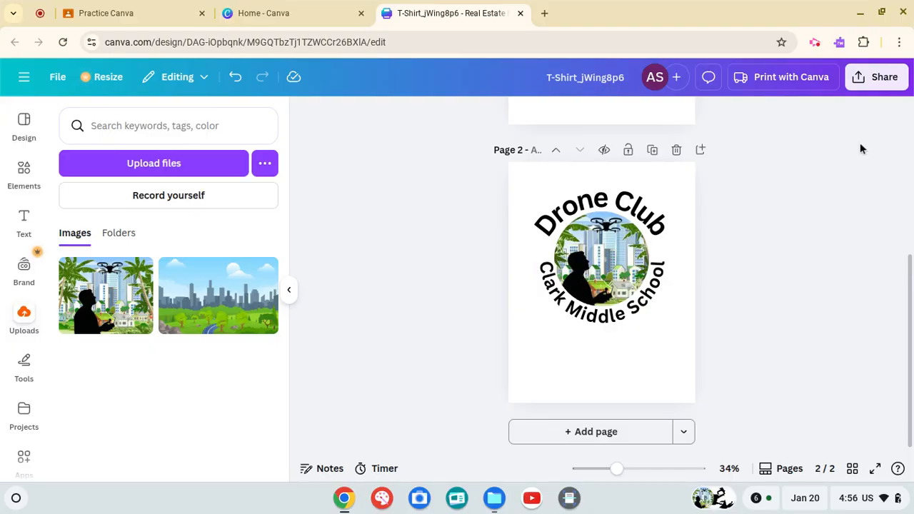
# - Download pages 1–2 of the t-shirt design as JPG
pyautogui.click(859, 83)
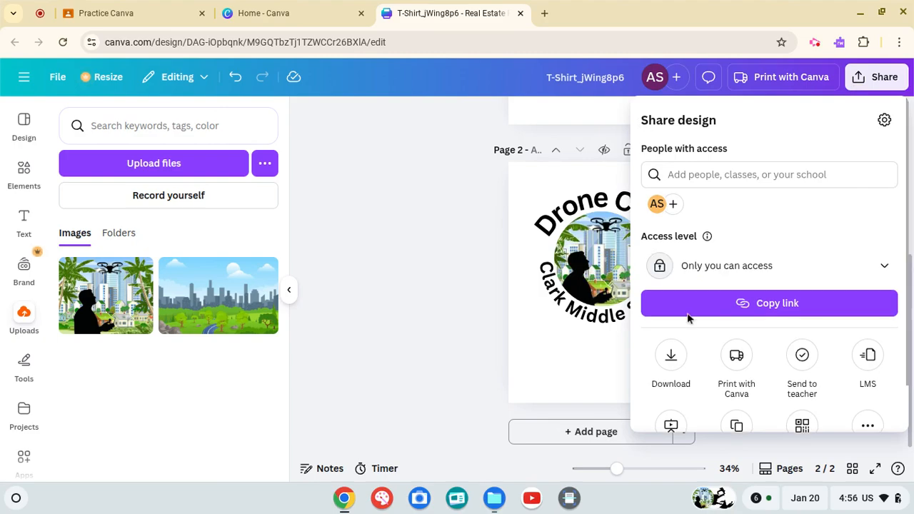
pyautogui.click(671, 360)
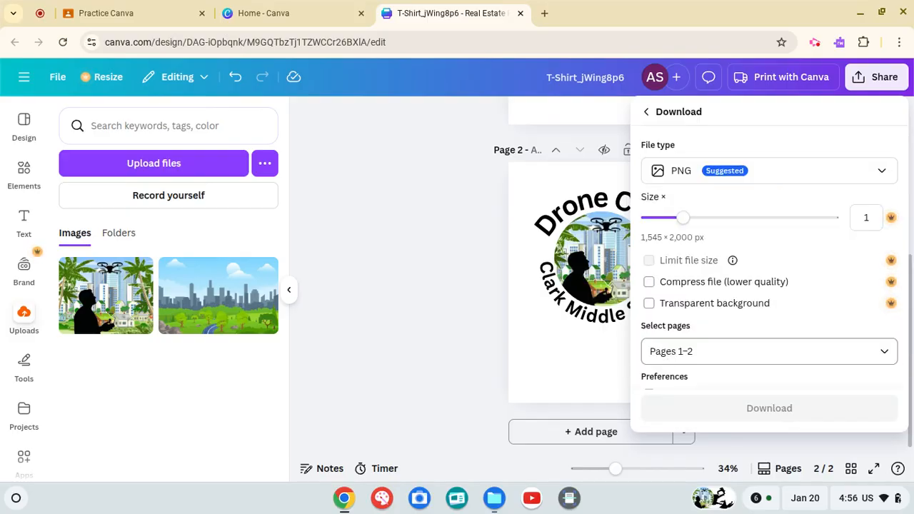
pyautogui.click(680, 174)
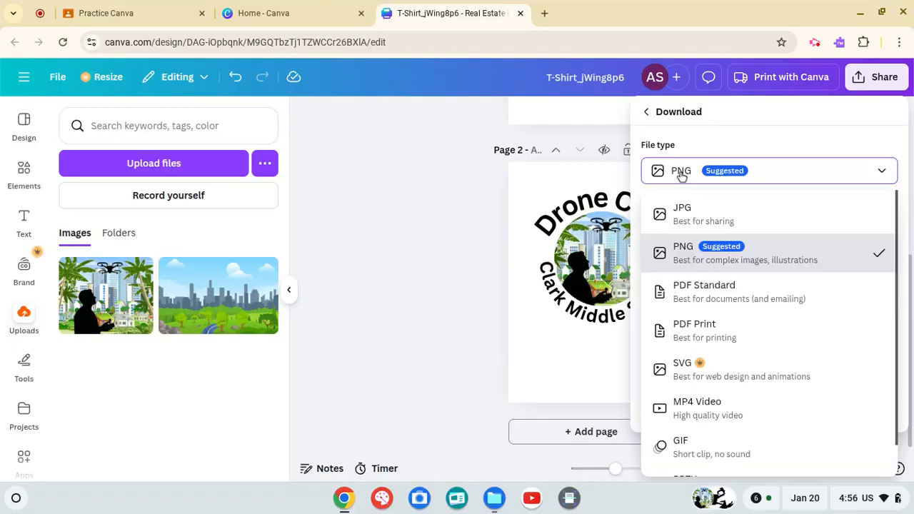
pyautogui.click(712, 218)
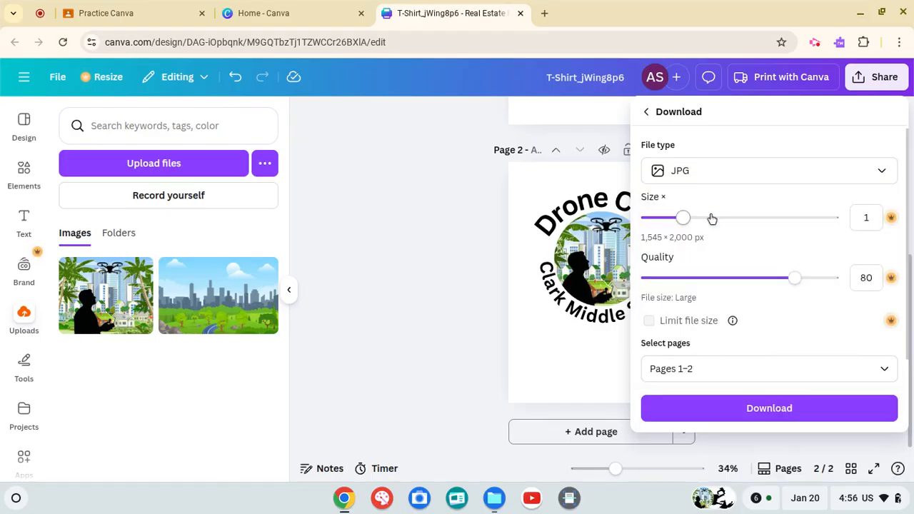
pyautogui.click(750, 410)
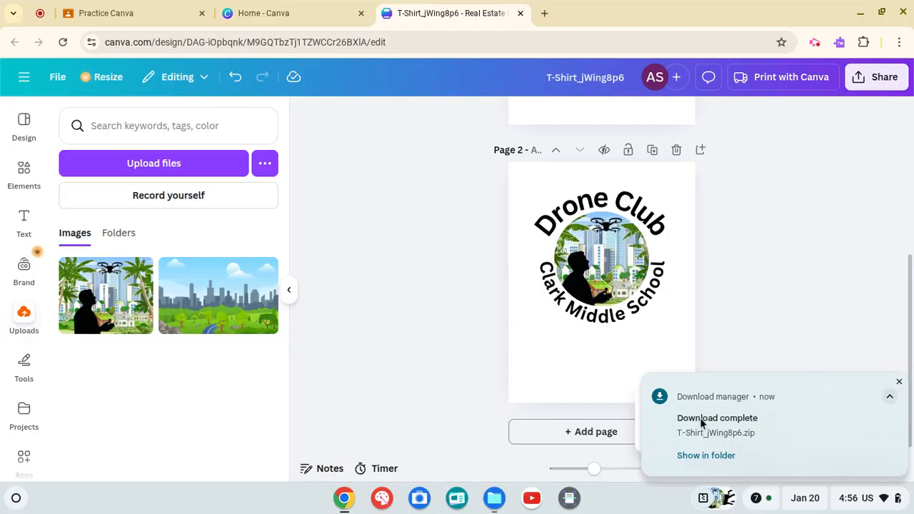
# - Close both Canva tabs and open the Tee Shirt Imaging assignment from the MMD-2025_P4 class stream in Google Classroom
pyautogui.click(521, 14)
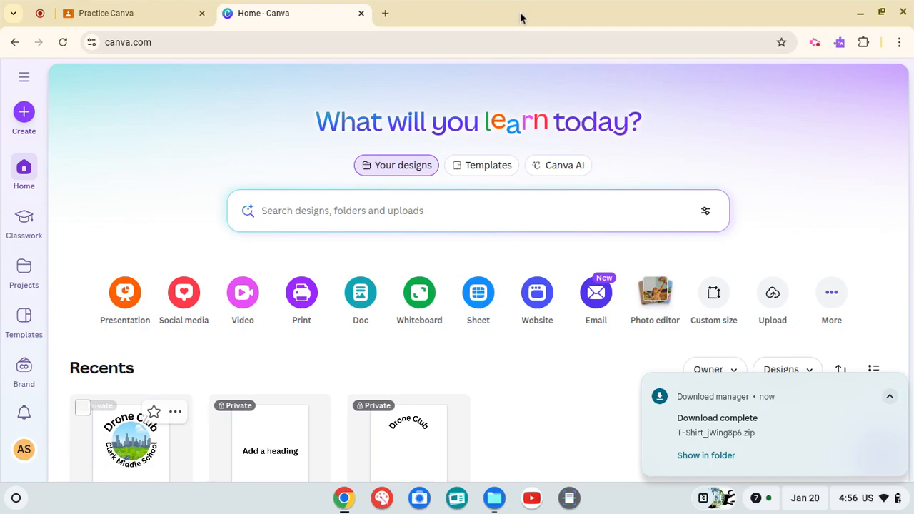
pyautogui.click(361, 14)
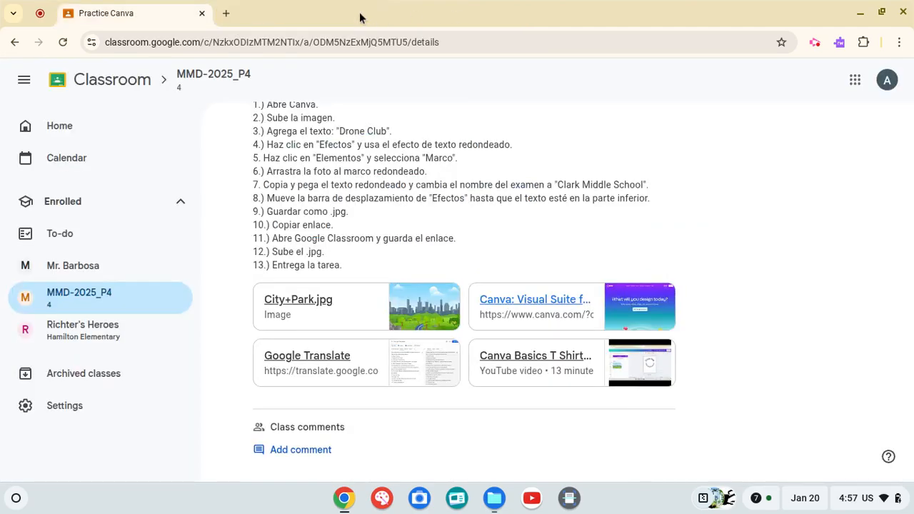
pyautogui.click(213, 77)
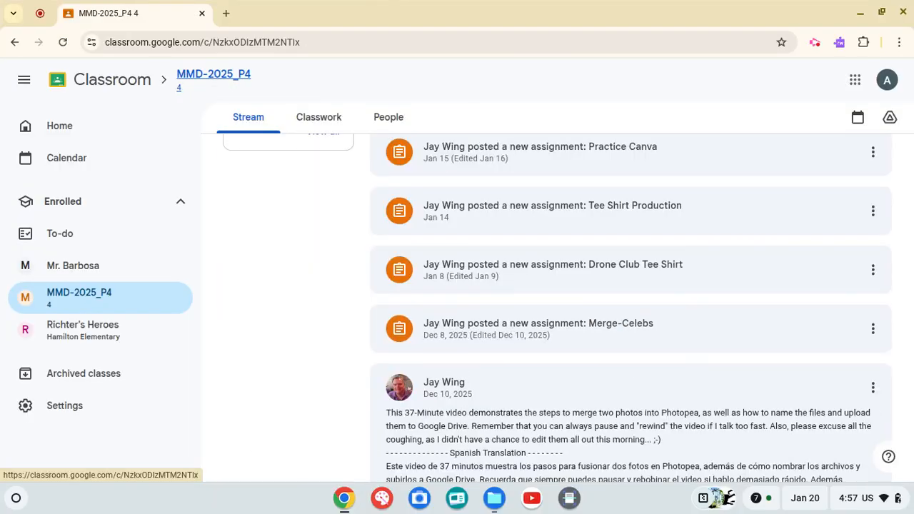
pyautogui.scroll(4, 557, 308)
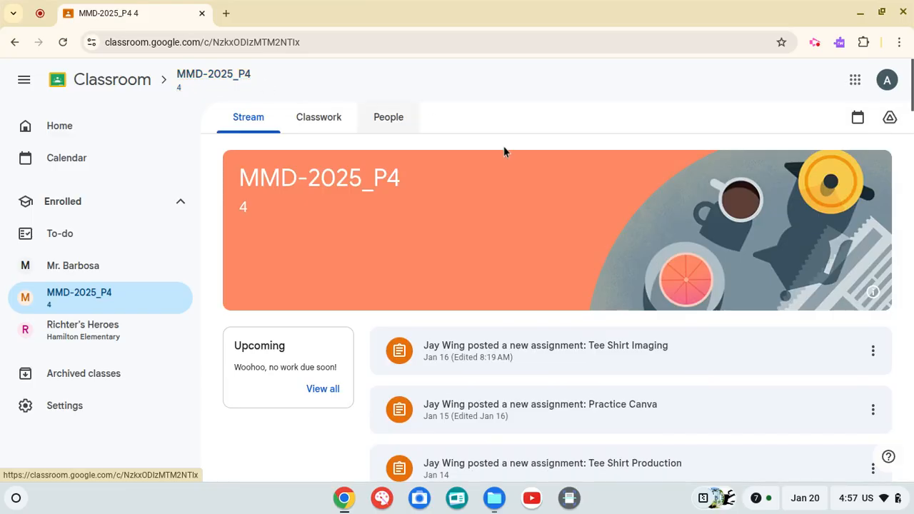
pyautogui.click(498, 350)
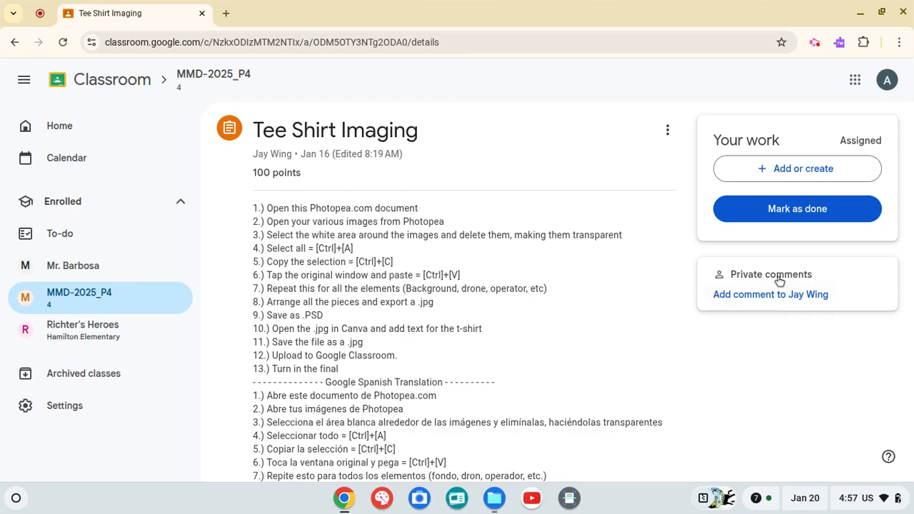
# - Attach the t-shirt2 PSD and JPG files from Downloads to the Tee Shirt Imaging assignment and turn it in
pyautogui.click(771, 173)
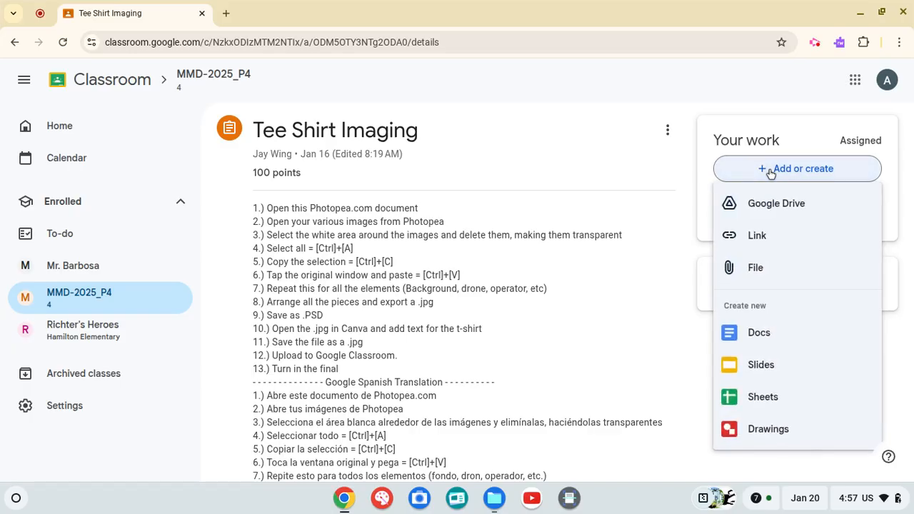
pyautogui.click(775, 271)
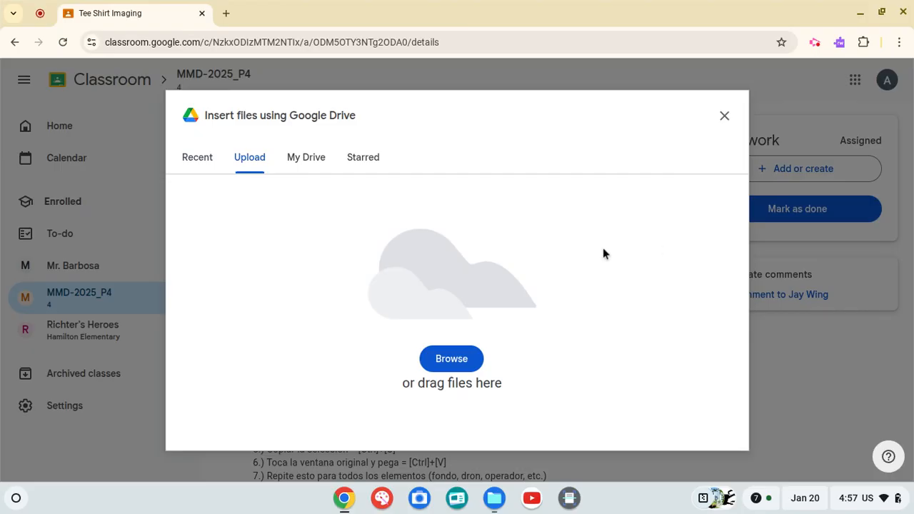
pyautogui.click(453, 359)
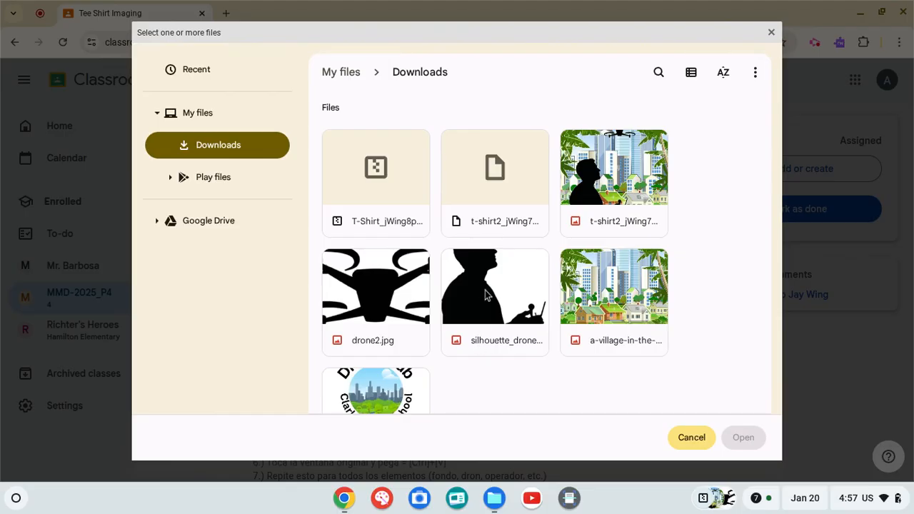
pyautogui.click(691, 74)
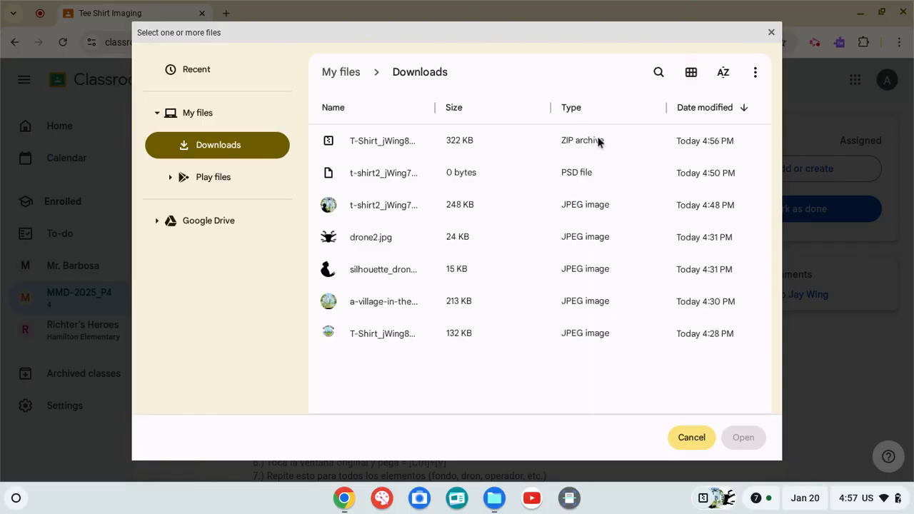
pyautogui.click(454, 177)
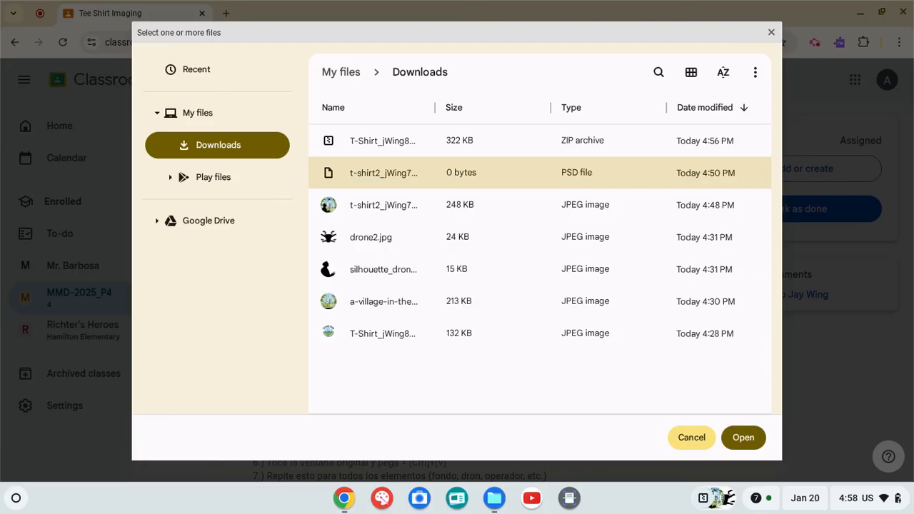
pyautogui.keyDown('ctrl'); pyautogui.click(370, 205); pyautogui.keyUp('ctrl')
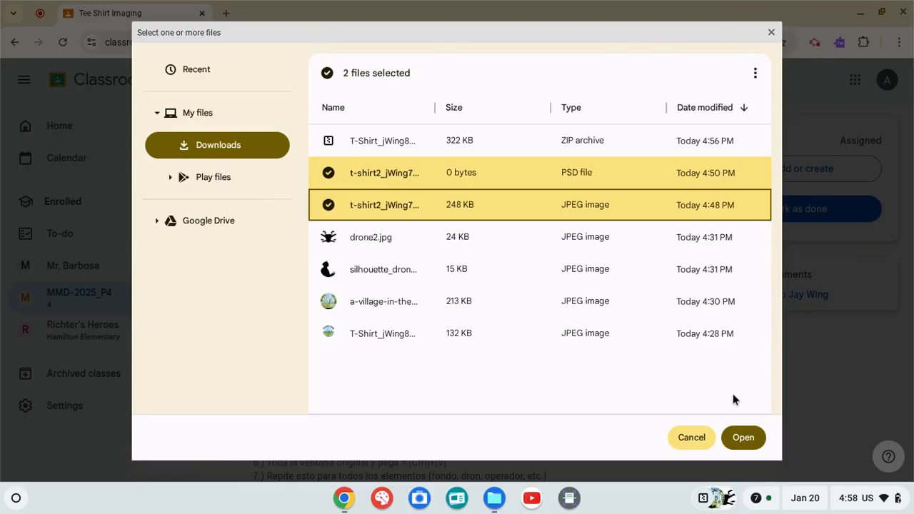
pyautogui.click(742, 440)
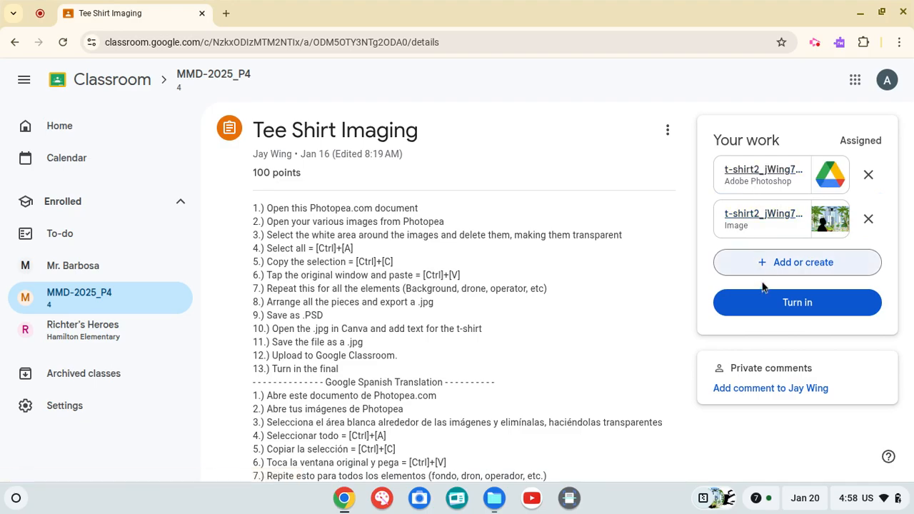
pyautogui.click(760, 305)
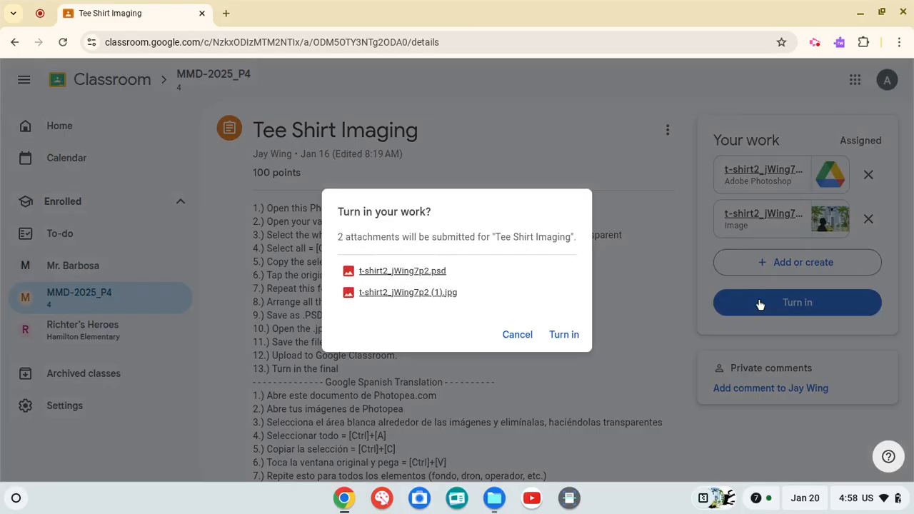
pyautogui.click(565, 335)
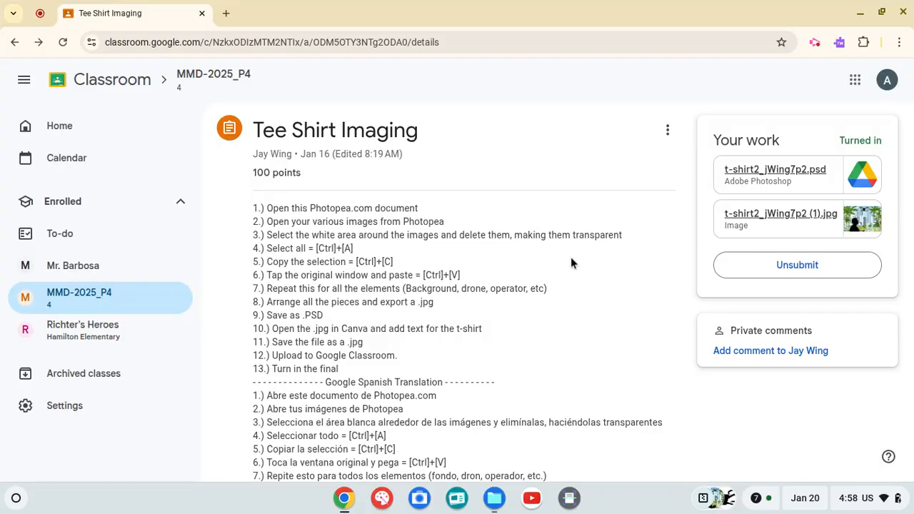
# - Review the instructions, attachments and submission status of the Tee Shirt Production, Practice Canva and Tee Shirt Imaging assignments
pyautogui.click(227, 79)
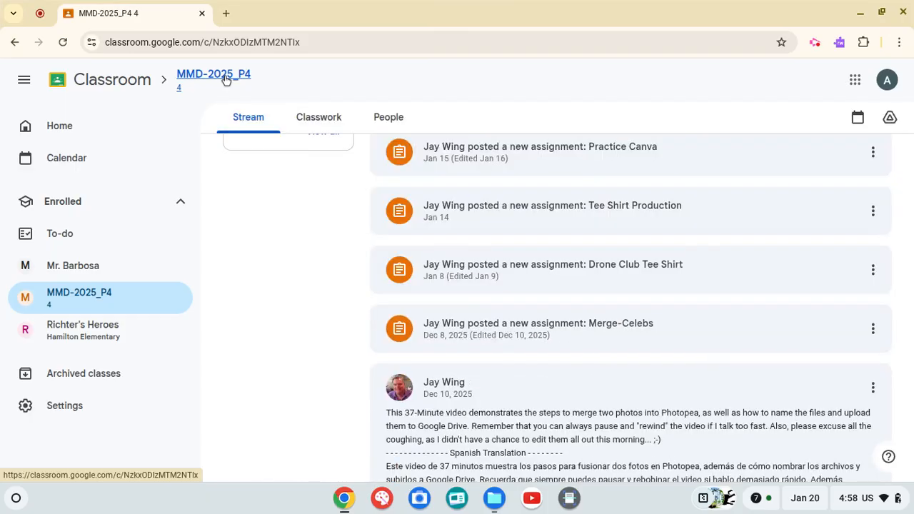
pyautogui.click(485, 210)
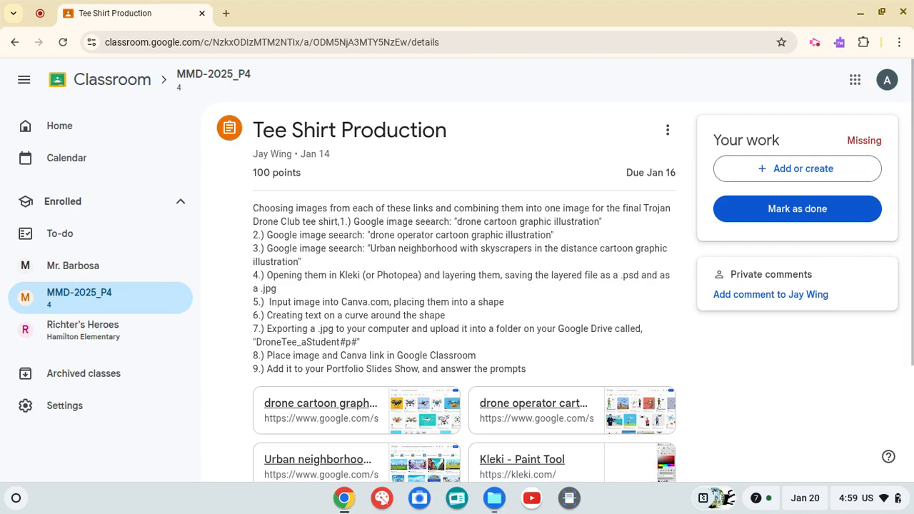
pyautogui.click(237, 75)
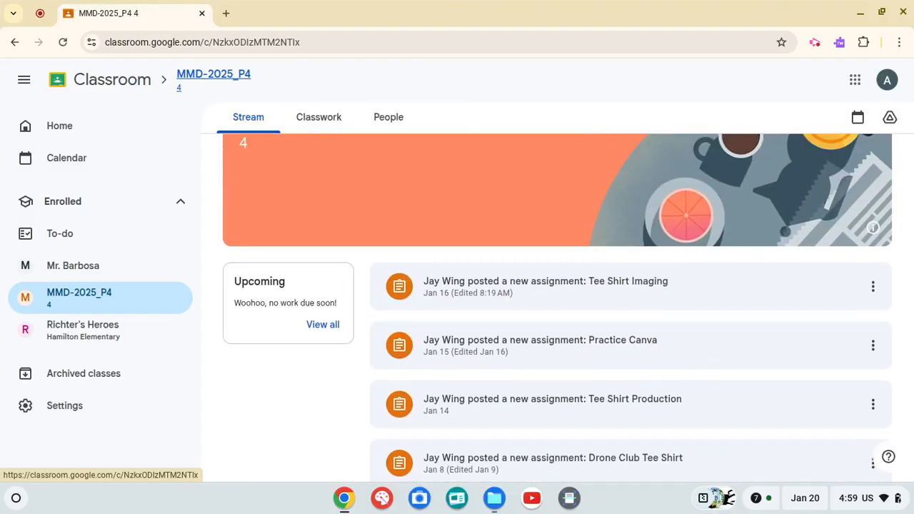
pyautogui.click(613, 346)
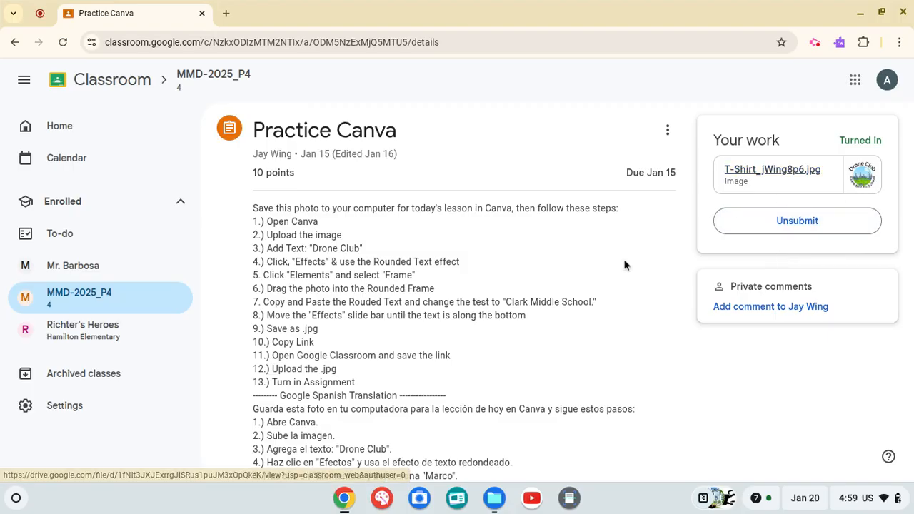
pyautogui.scroll(-2, 624, 258)
pyautogui.scroll(-2, 465, 285)
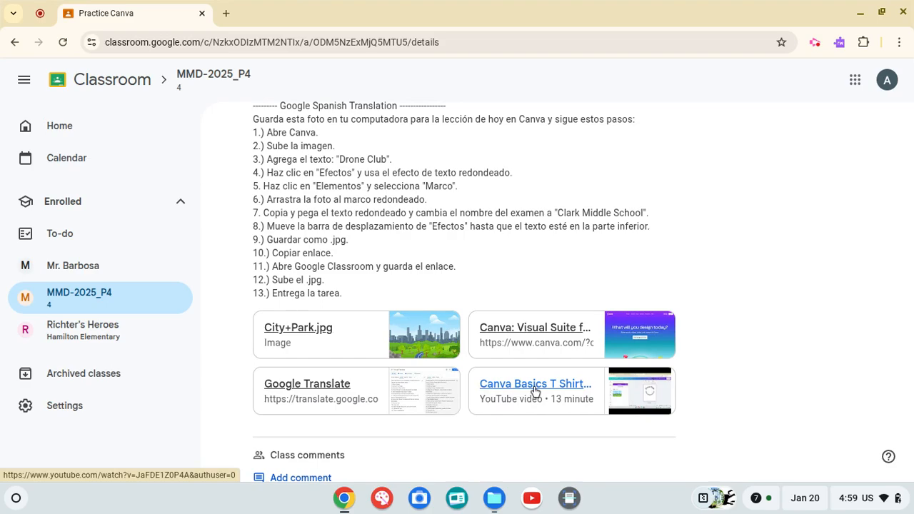
pyautogui.scroll(1, 653, 158)
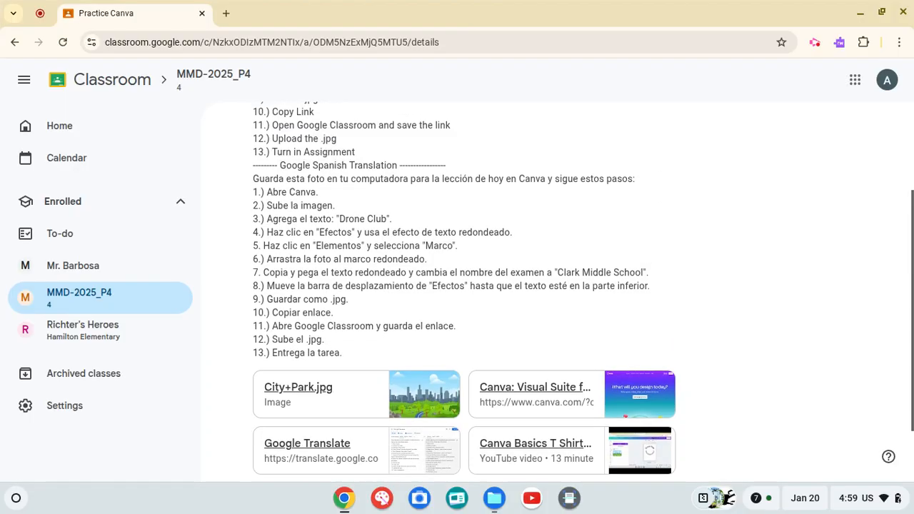
pyautogui.scroll(4, 651, 166)
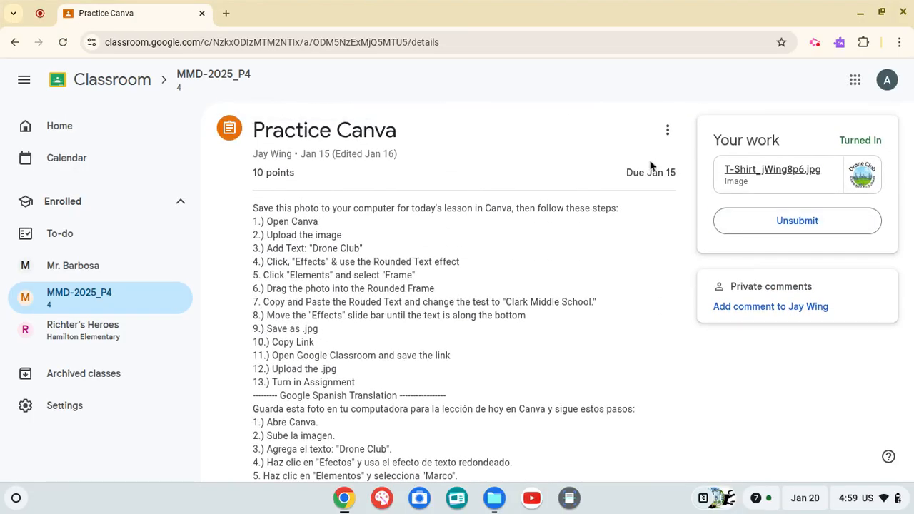
pyautogui.click(227, 79)
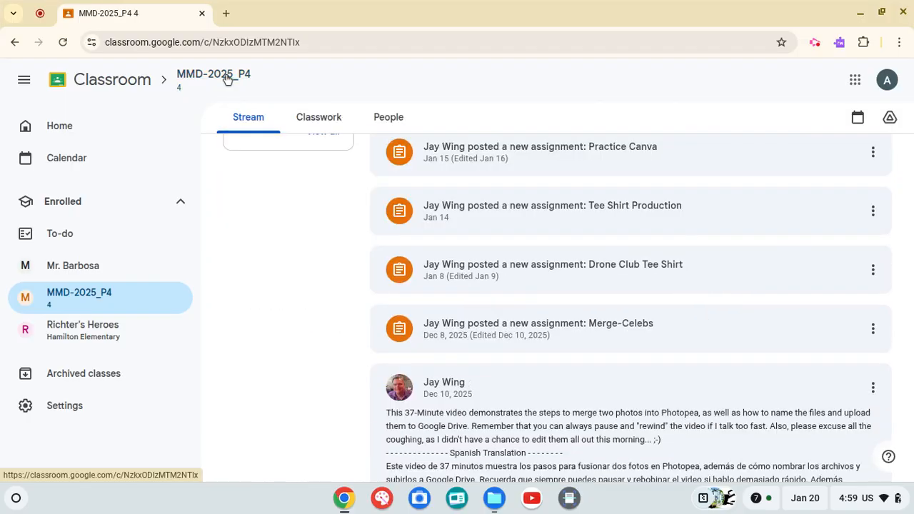
pyautogui.scroll(3, 393, 143)
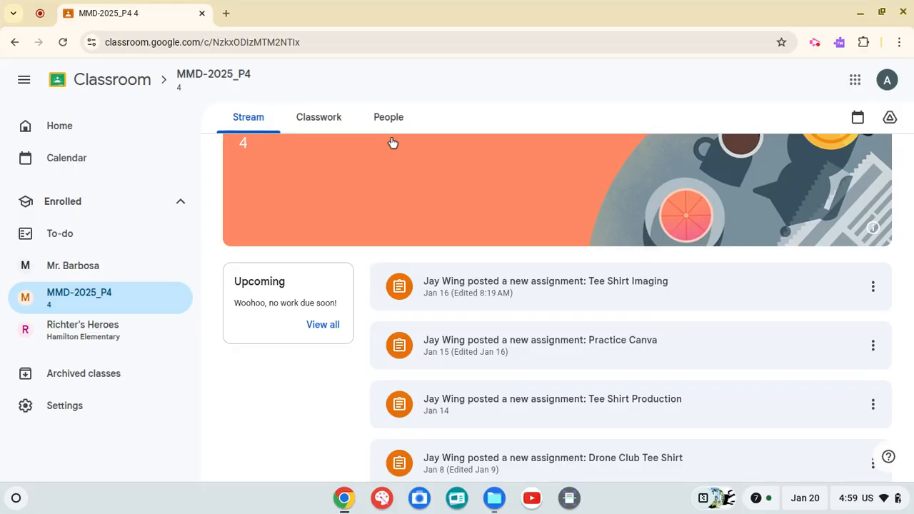
pyautogui.click(483, 285)
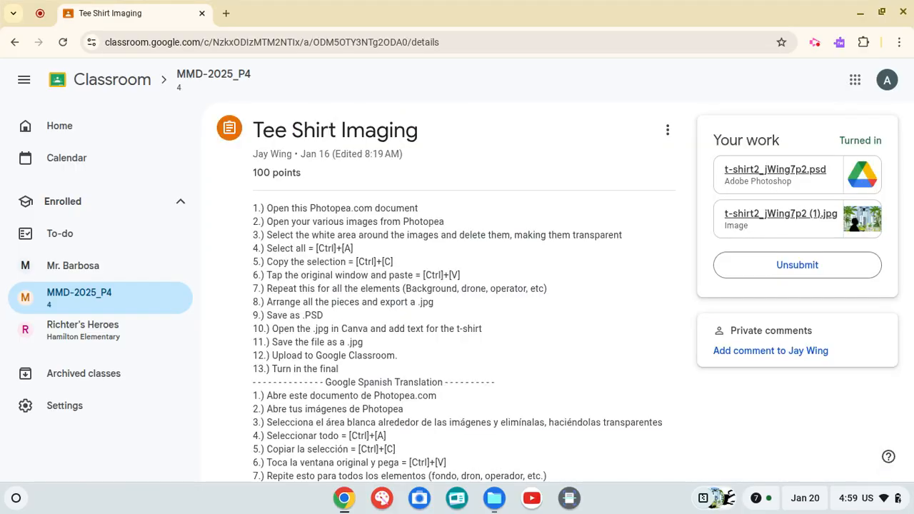
pyautogui.scroll(-5, 465, 286)
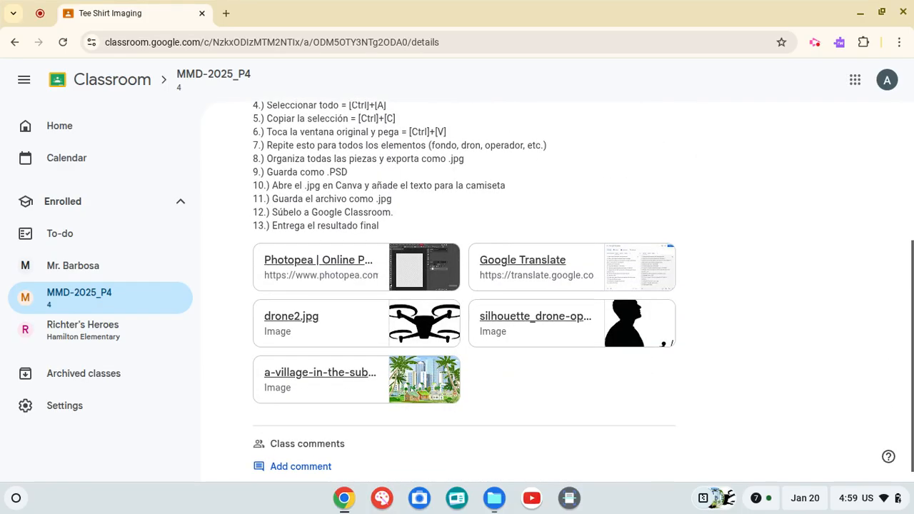